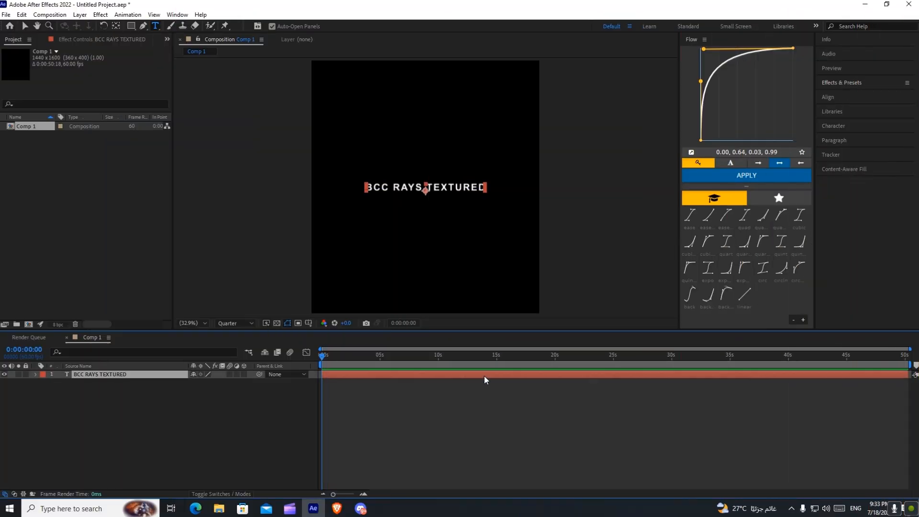
Step: Apply BCC Rays Textured and move the light source onto the centre of the text
key(ctrl+space)
text(bcc)
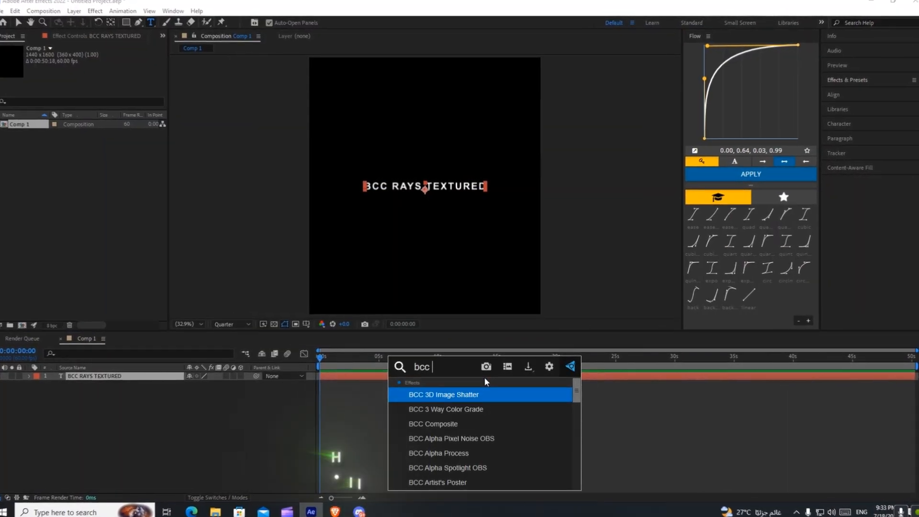
text( rays tex)
key(Return)
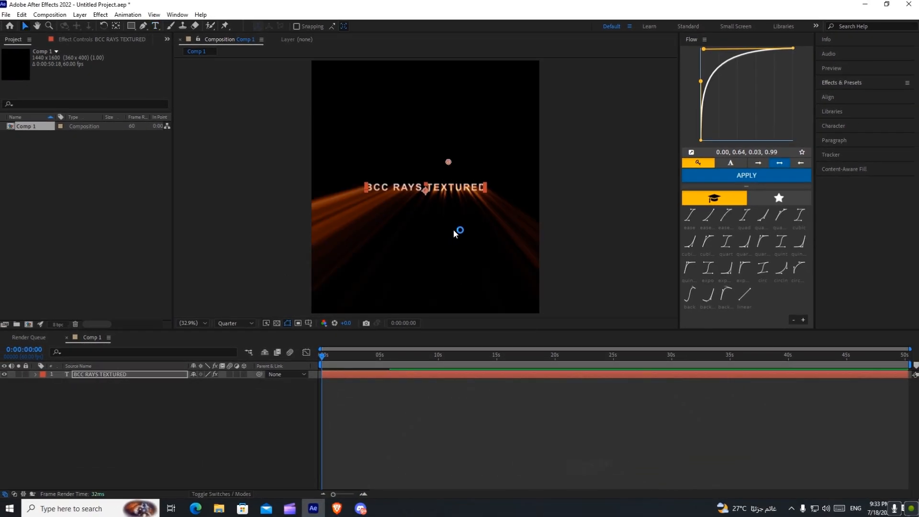
scroll(453, 229, up, 3)
drag(509, 113, 428, 191)
scroll(428, 191, down, 1)
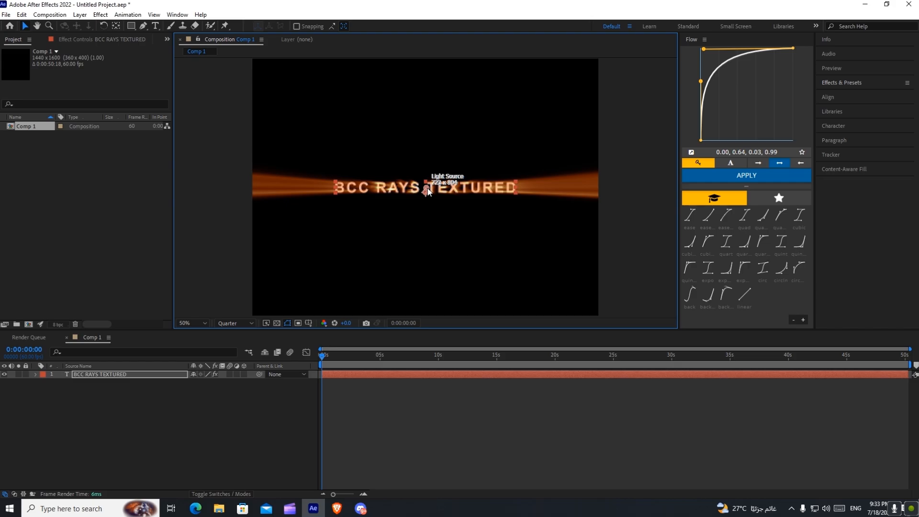
Step: Adjust ray intensity and shift the Colorize hue from orange to purple
click(100, 40)
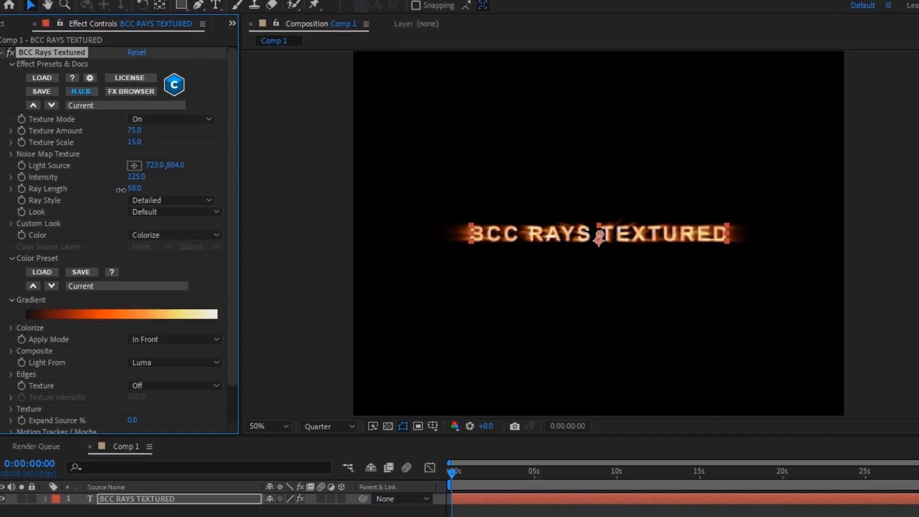
drag(139, 181, 98, 192)
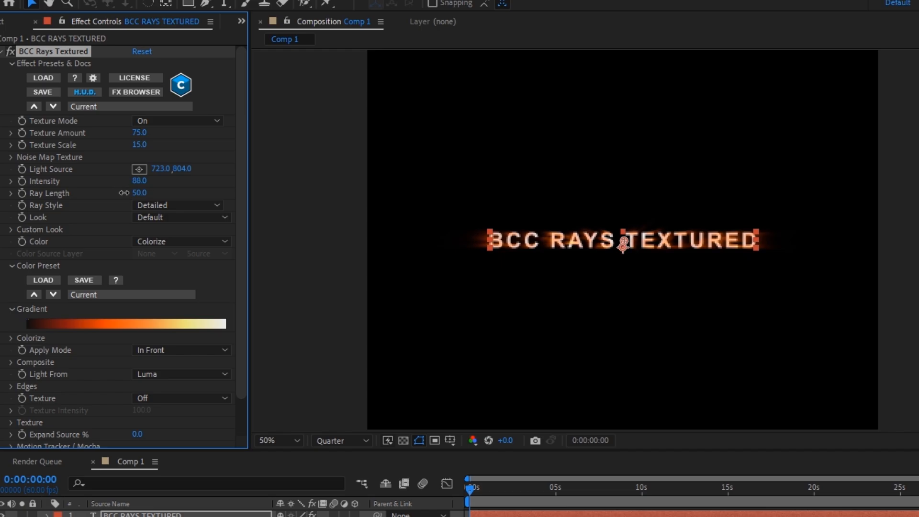
scroll(106, 257, down, 1)
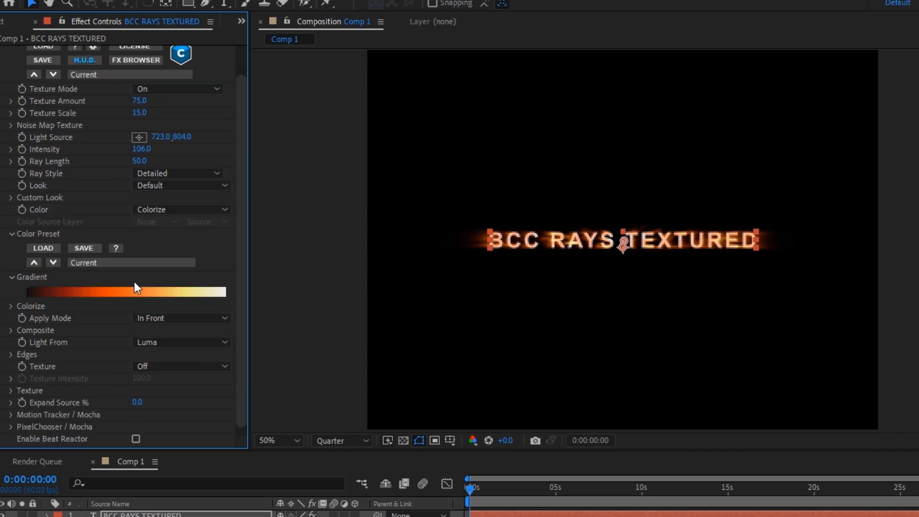
click(11, 307)
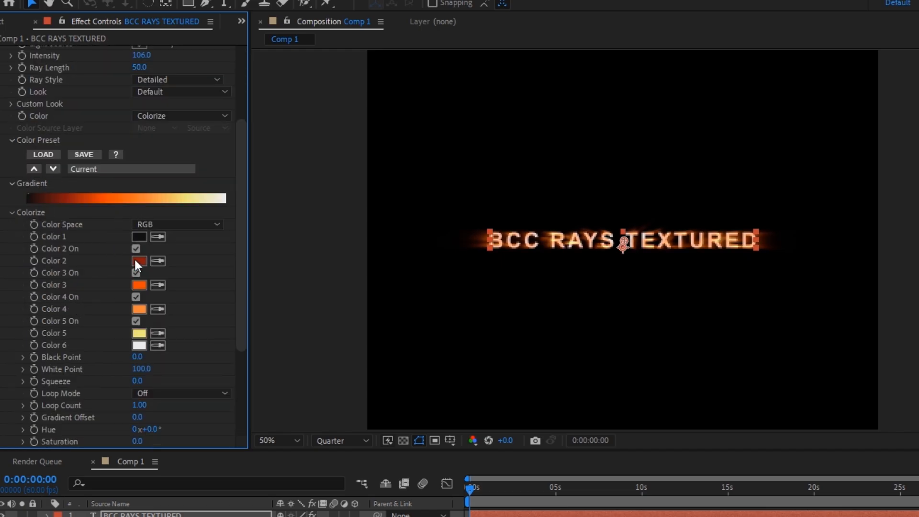
scroll(10, 210, down, 1)
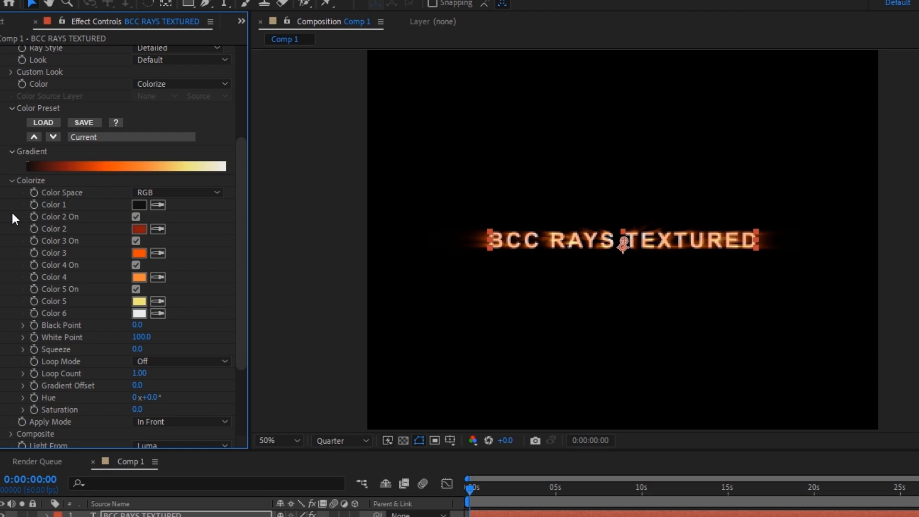
drag(147, 398, 334, 401)
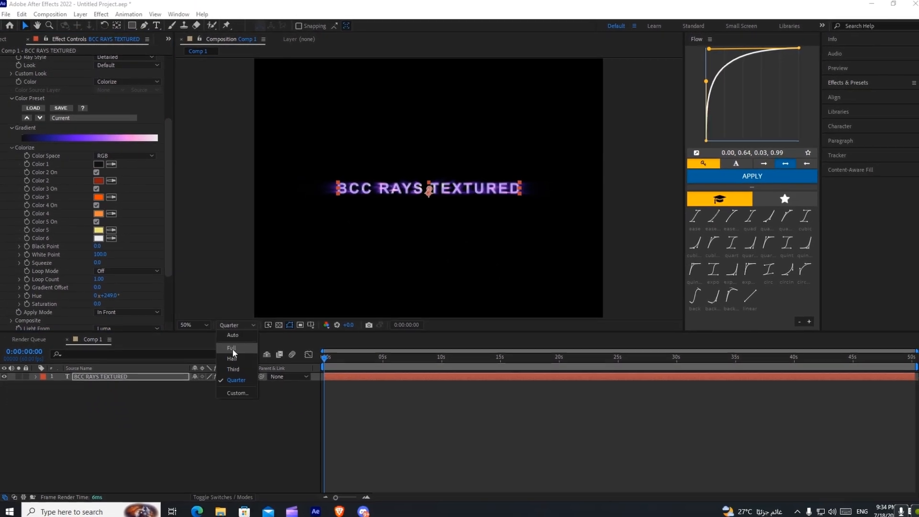
scroll(403, 224, down, 1)
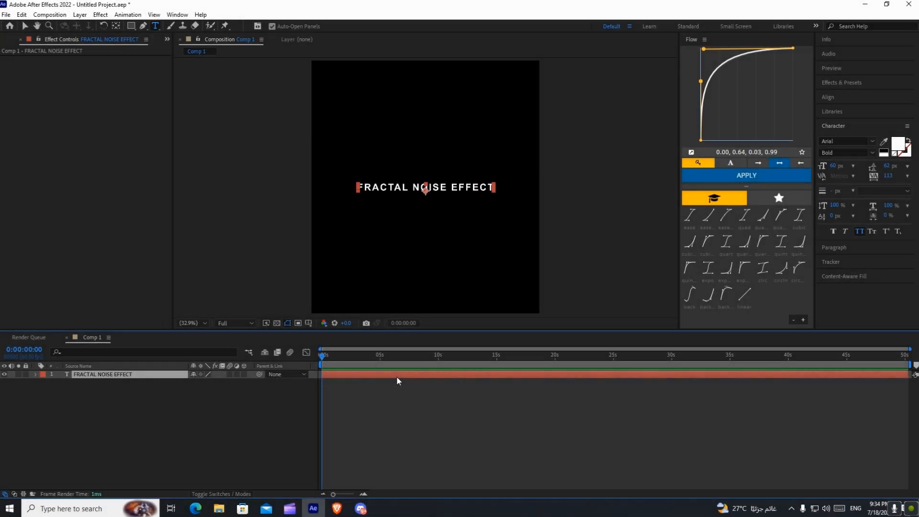
Step: Apply Fractal Noise and then Tritone to the FRACTAL NOISE EFFECT text
key(ctrl+space)
text(fract)
key(Escape)
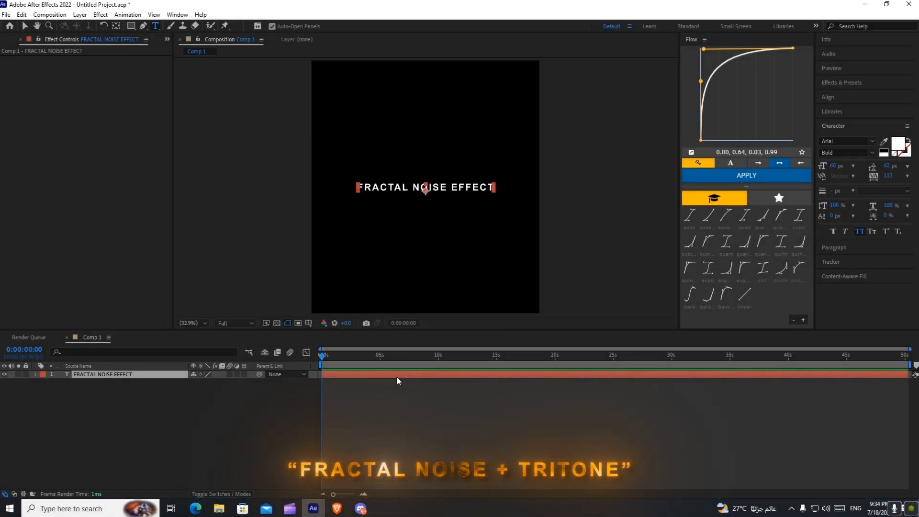
scroll(432, 186, up, 2)
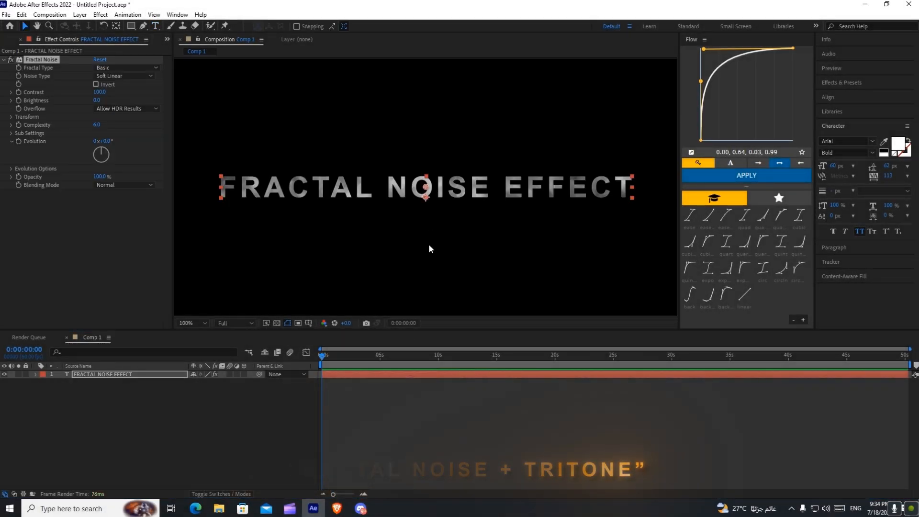
click(429, 377)
key(ctrl+space)
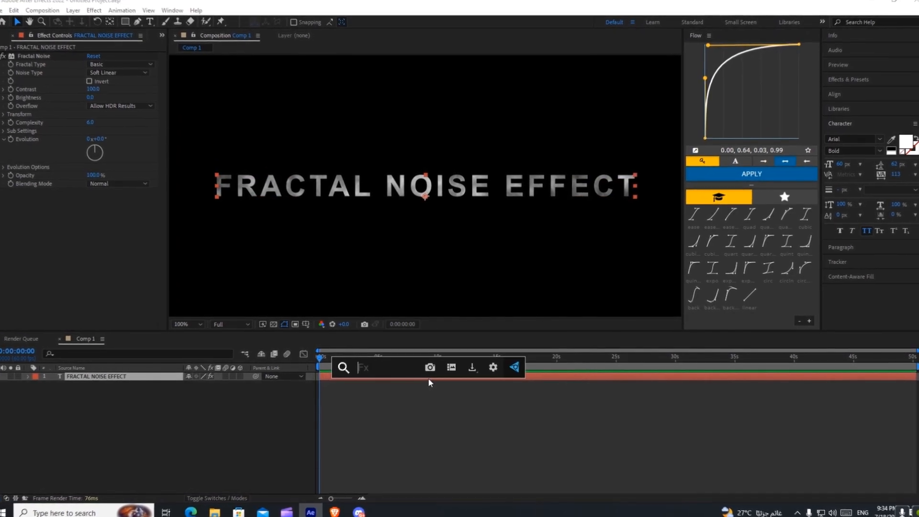
text(triton)
key(Return)
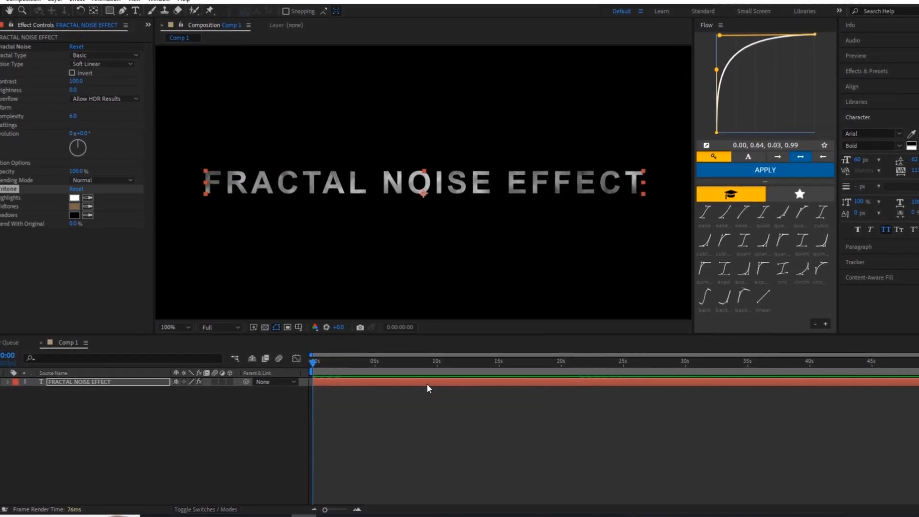
Step: Set the Tritone midtones to red and darken the noise brightness to -10
click(97, 209)
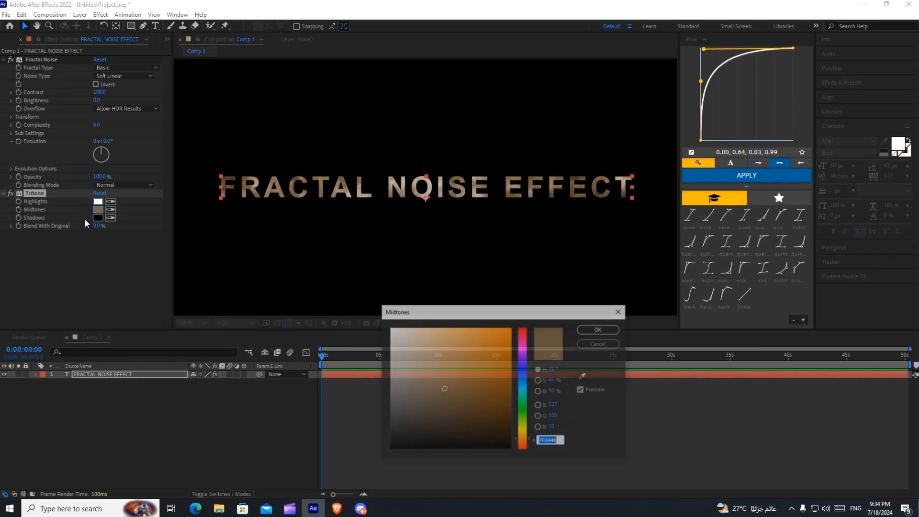
drag(521, 369, 534, 317)
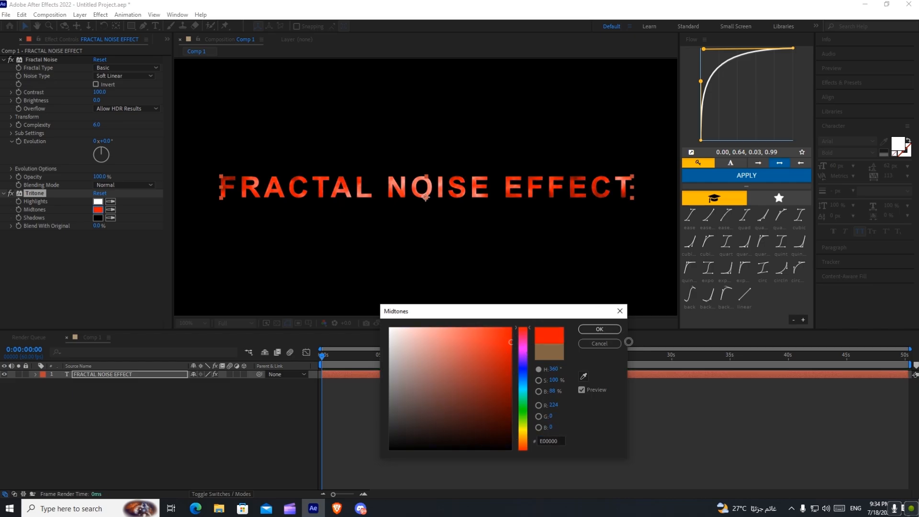
click(601, 329)
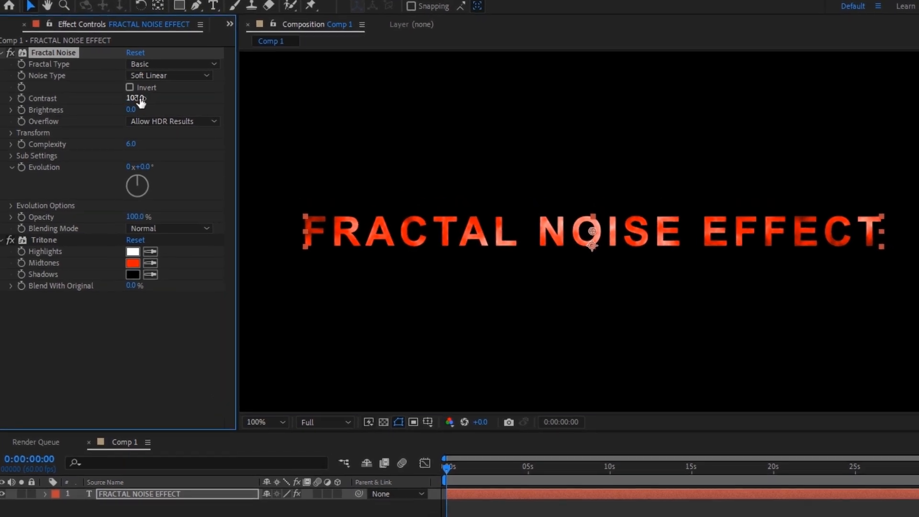
drag(137, 111, 167, 105)
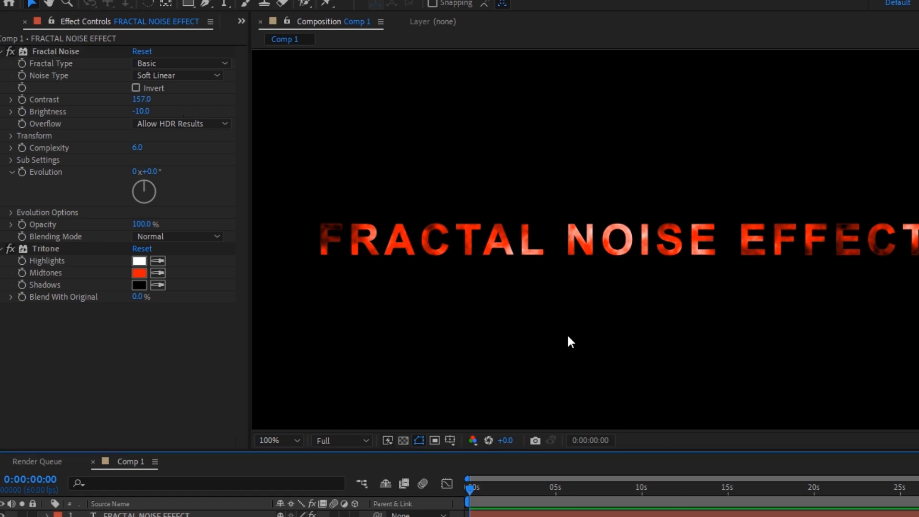
scroll(559, 300, down, 1)
scroll(558, 301, up, 1)
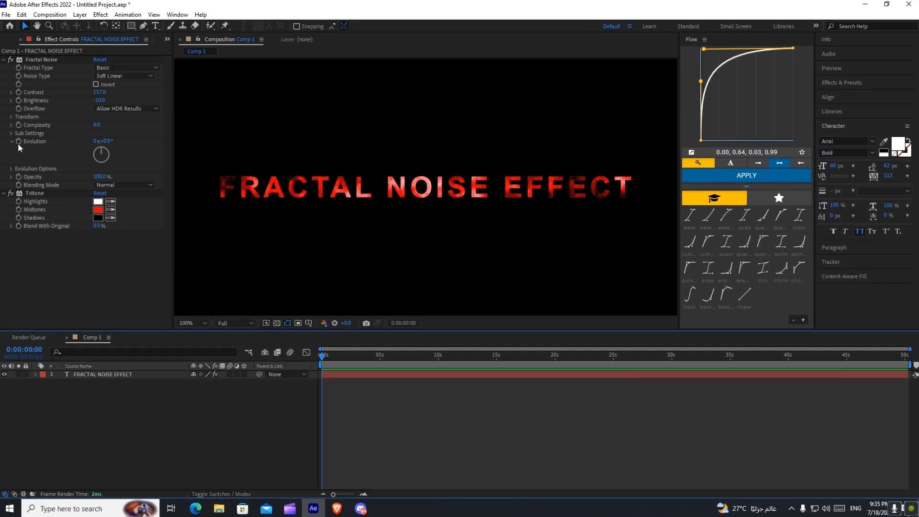
Step: Animate the noise Evolution with the expression time*250 and preview it
alt+click(17, 143)
text(time)
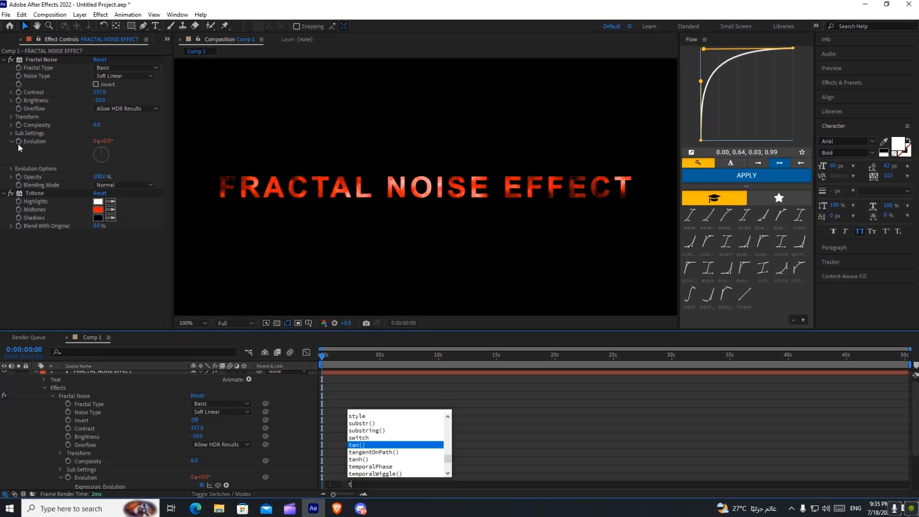
scroll(380, 403, down, 2)
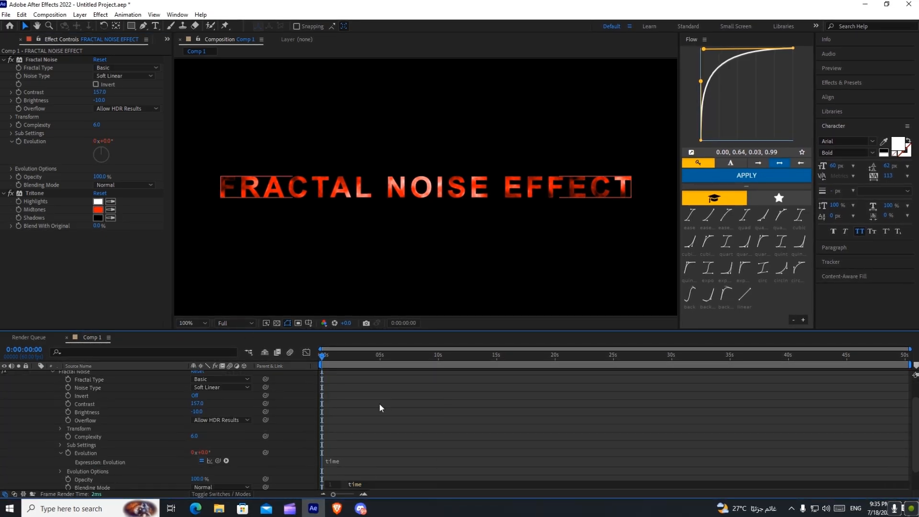
text(50)
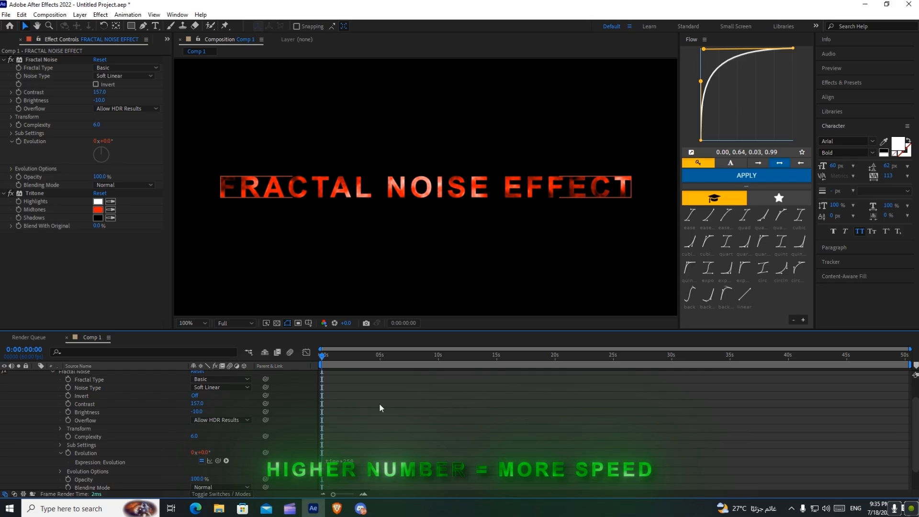
scroll(379, 404, up, 2)
key(space)
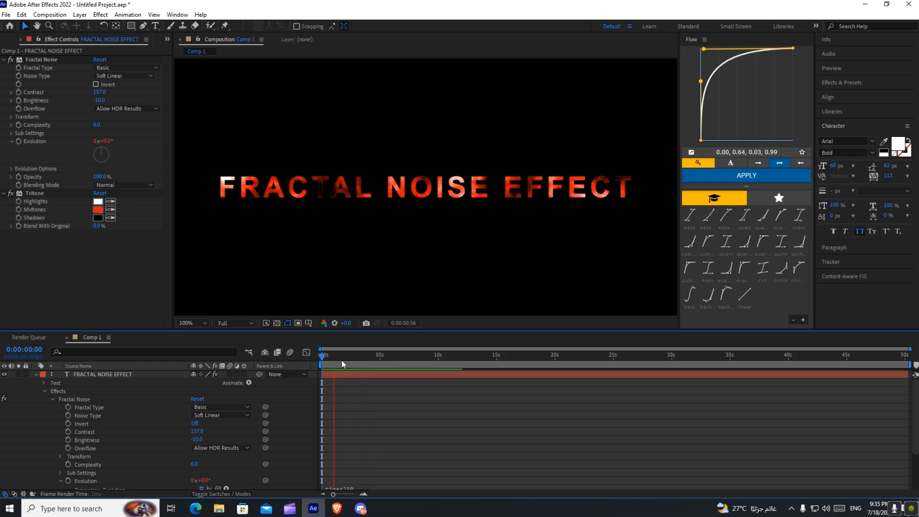
click(43, 374)
Step: Apply Deep Glow to the fractal noise text
key(ctrl+space)
text(deep)
key(Return)
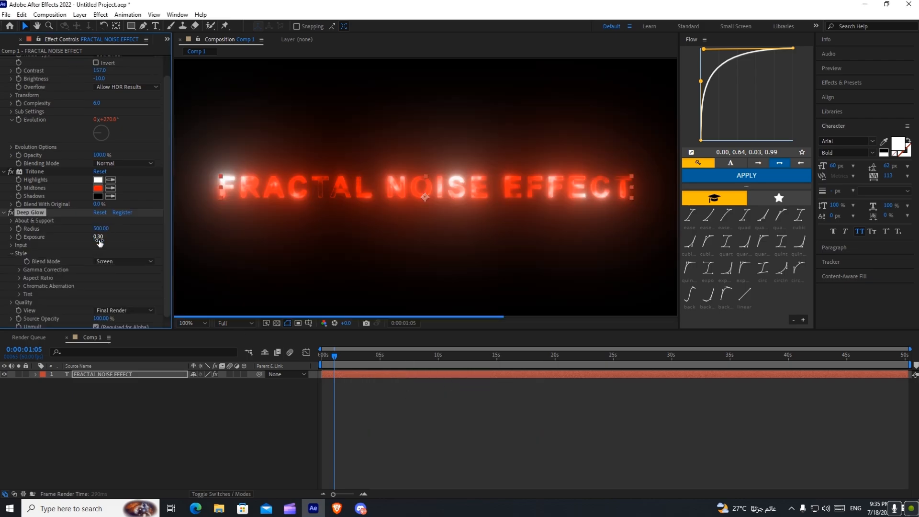
scroll(371, 236, down, 1)
scroll(370, 236, up, 1)
click(403, 302)
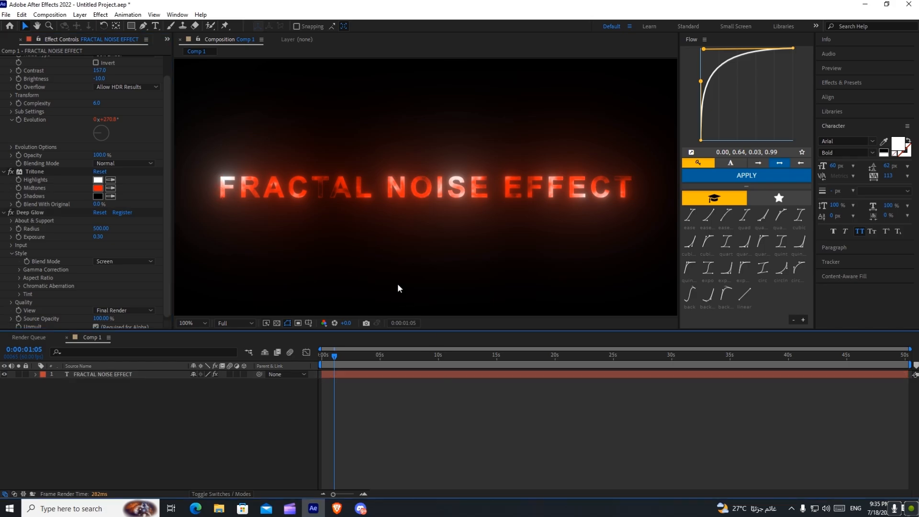
scroll(66, 237, up, 1)
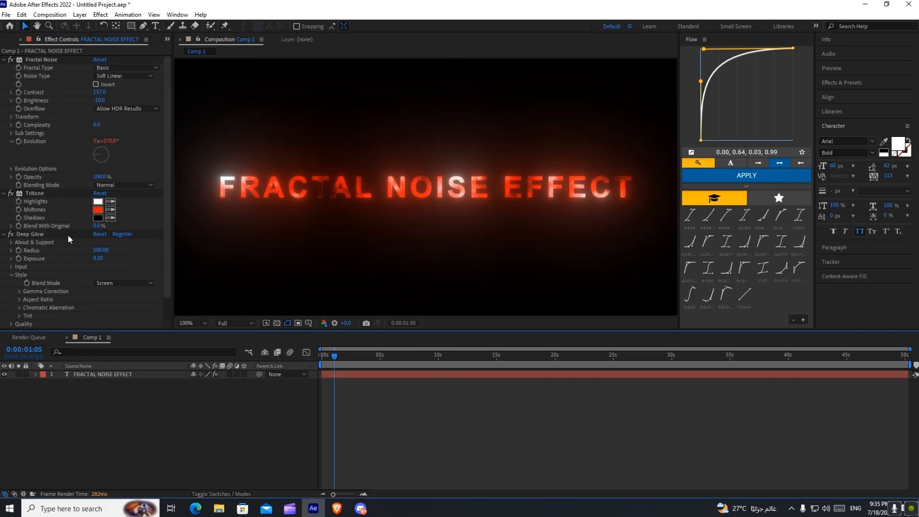
Step: Change the Tritone midtones from red to blue
click(99, 210)
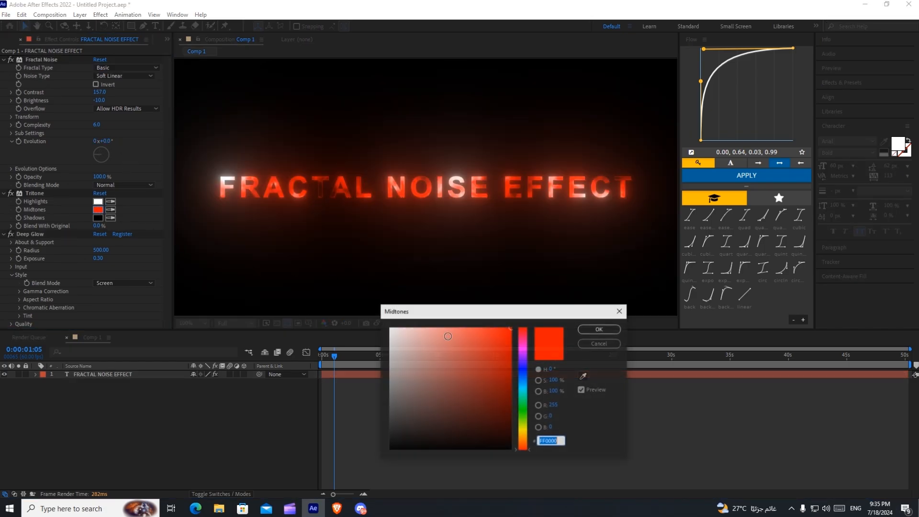
click(522, 370)
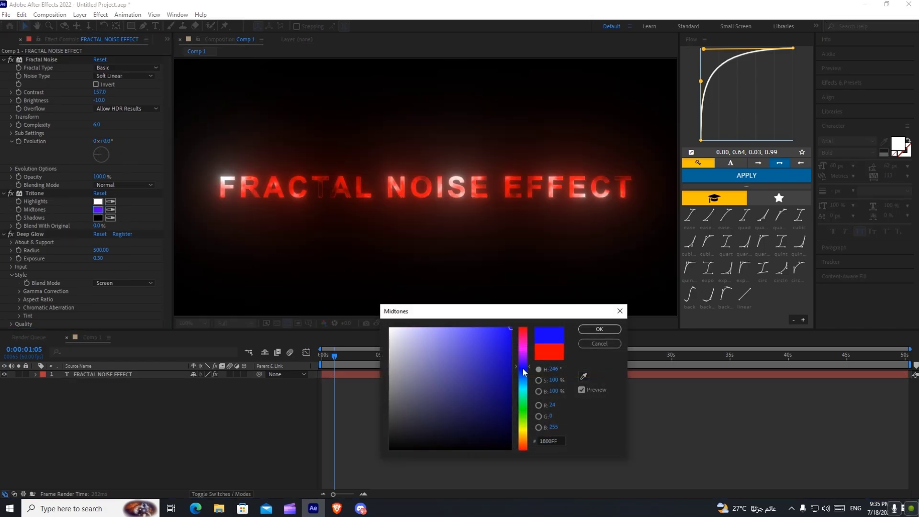
click(601, 330)
scroll(435, 247, down, 1)
click(429, 374)
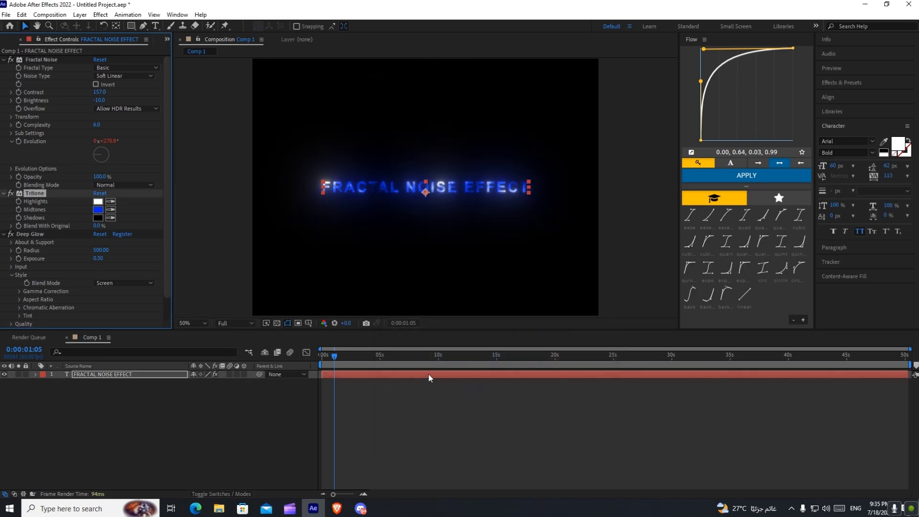
click(460, 386)
scroll(424, 274, up, 1)
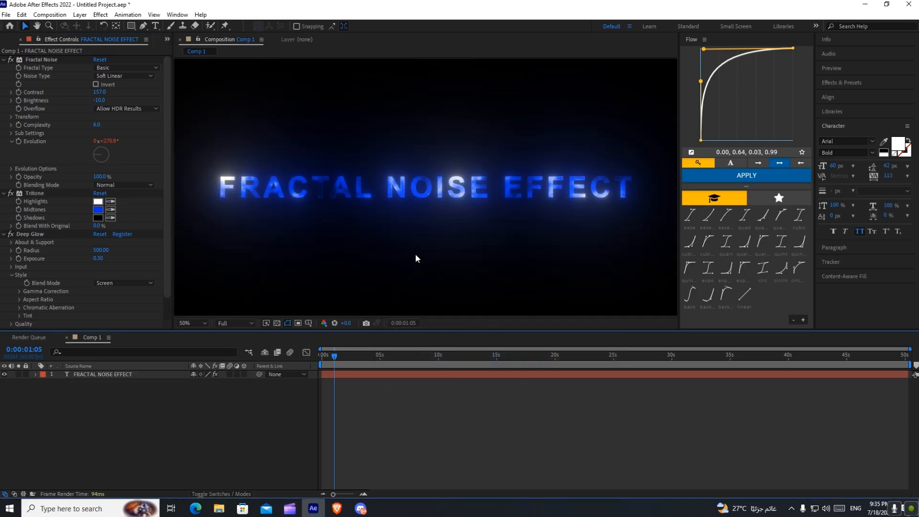
scroll(415, 254, down, 1)
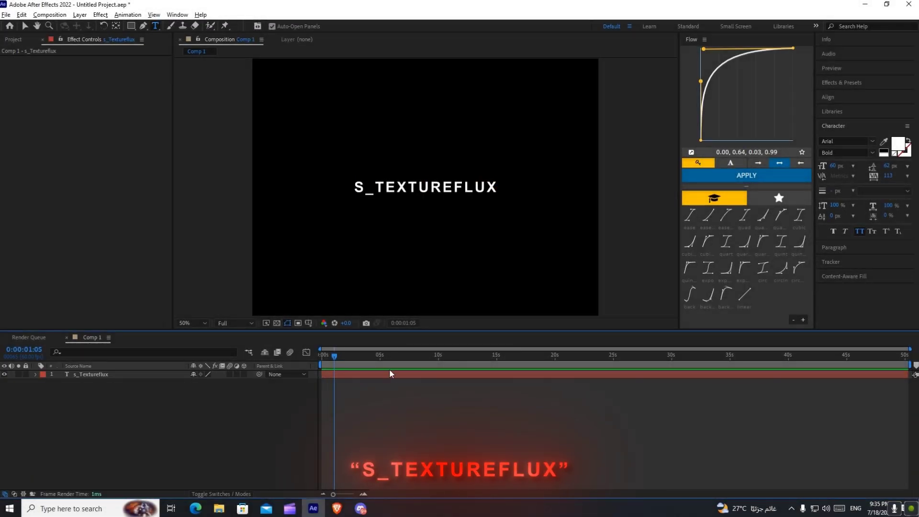
Step: Apply S_TextureFlux to the S_TEXTUREFLUX text layer
click(379, 371)
key(ctrl+space)
text(s_te)
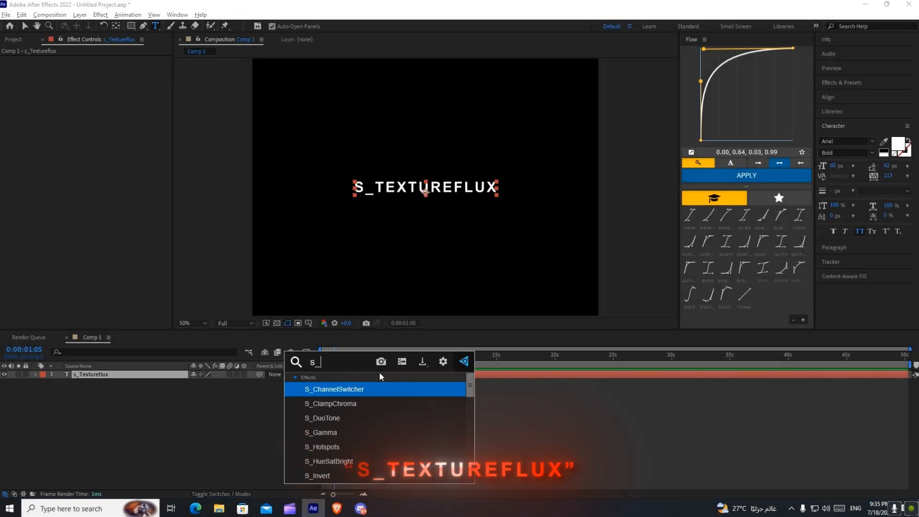
text(xture)
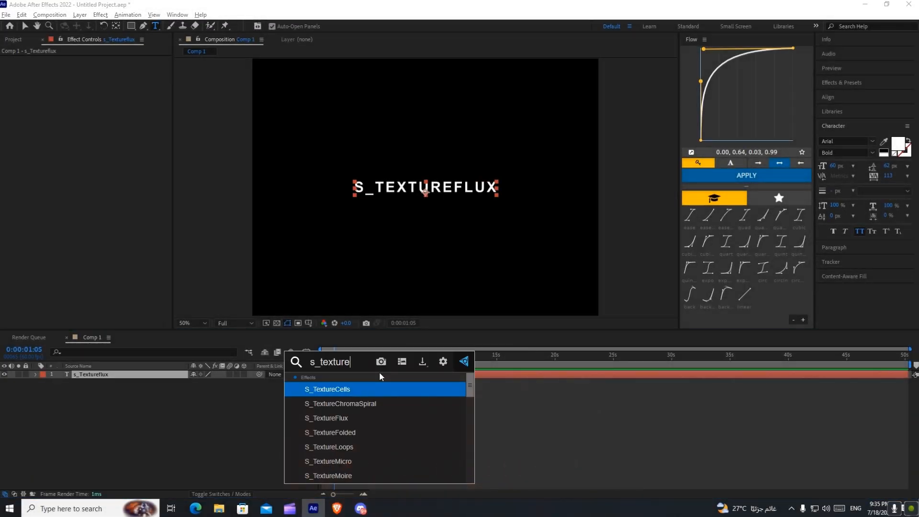
key(Down)
key(Down)
key(Return)
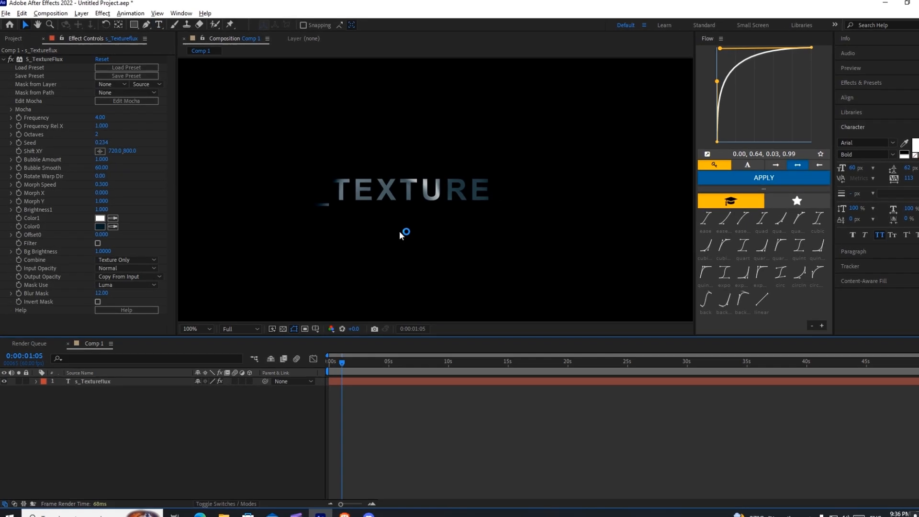
Step: Set Color0 to red and preview the texture animation from the start
click(101, 226)
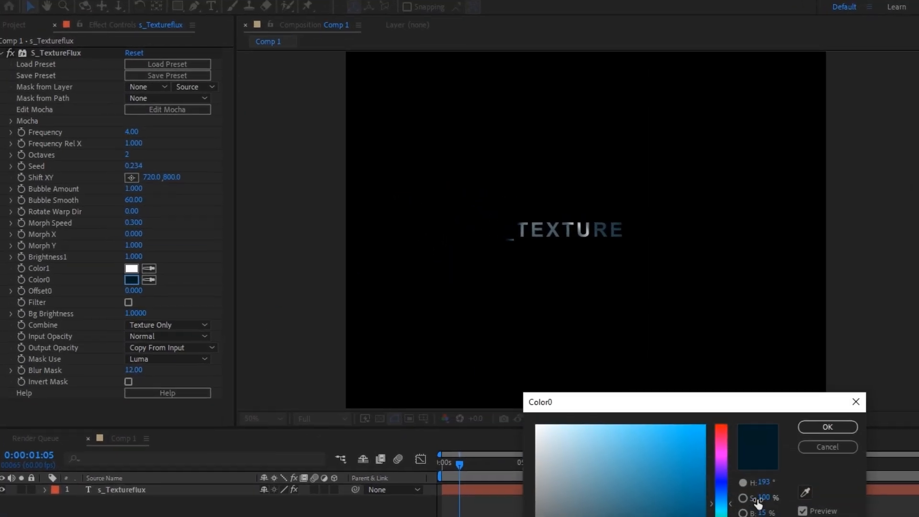
click(723, 430)
click(885, 453)
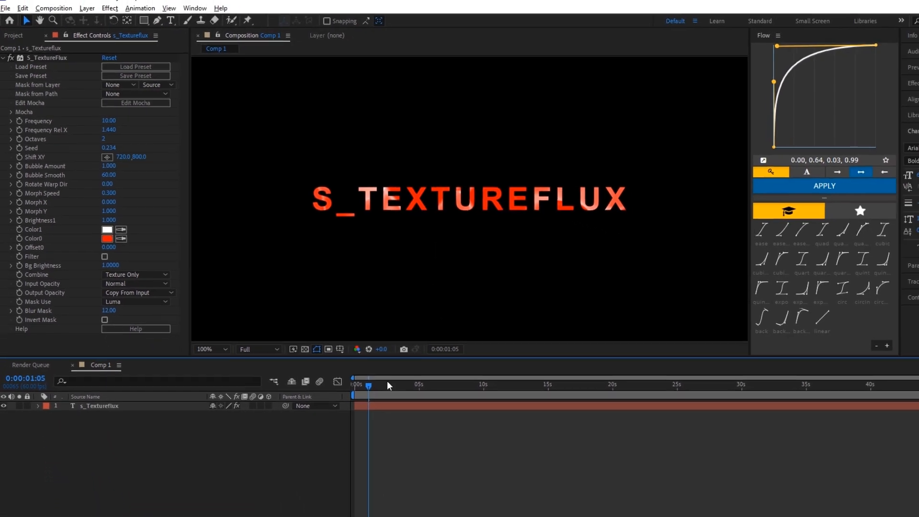
key(Home)
key(space)
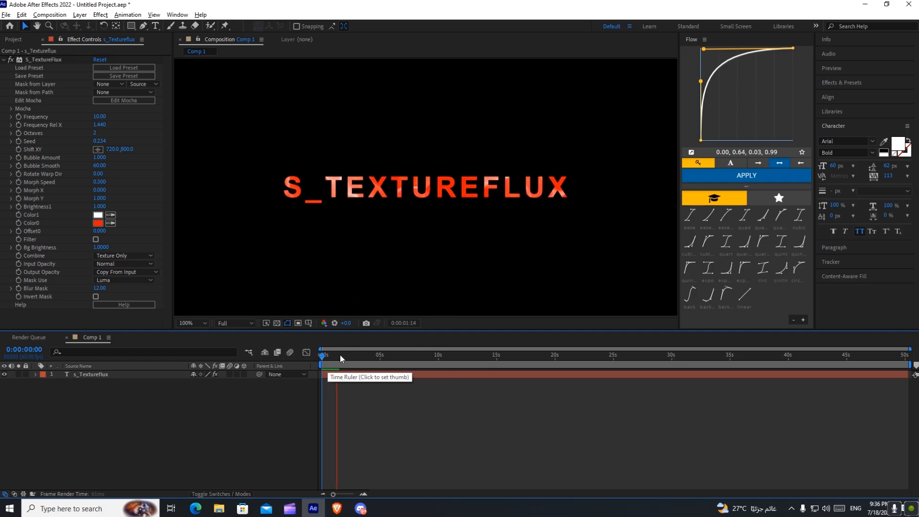
key(space)
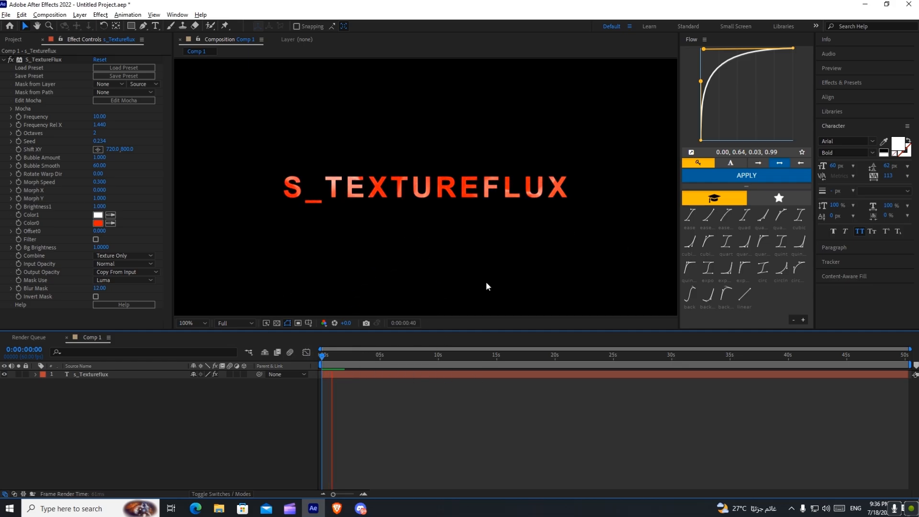
Step: Apply Gradient Ramp and move the ramp end point onto the text
key(ctrl+space)
text(gradi)
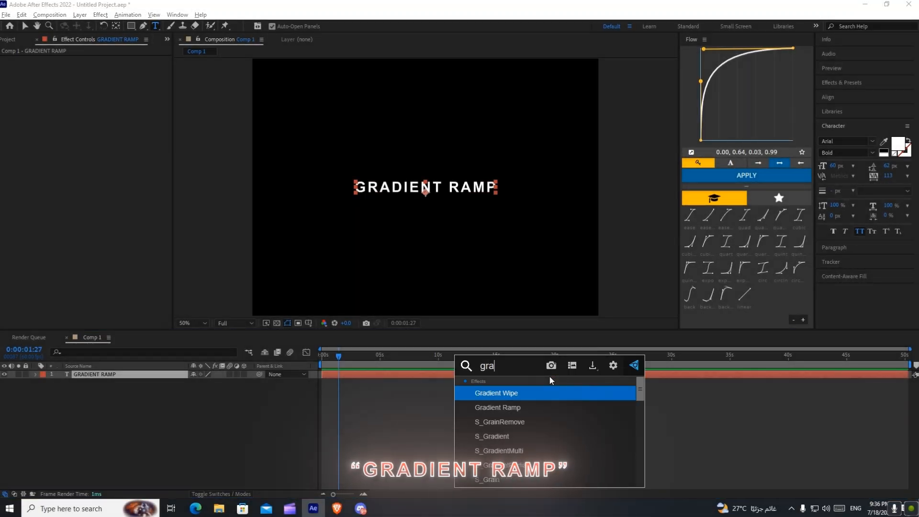
key(Down)
key(Return)
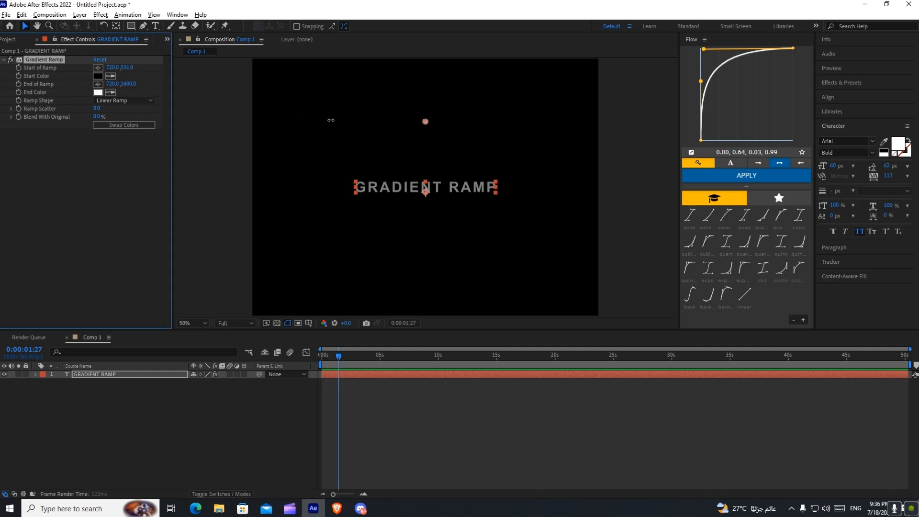
key(ctrl+z)
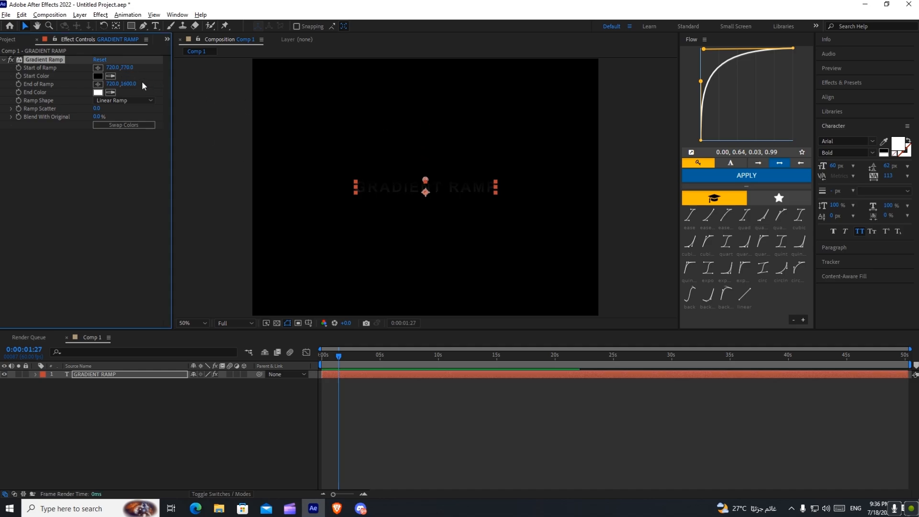
drag(129, 84, 2, 76)
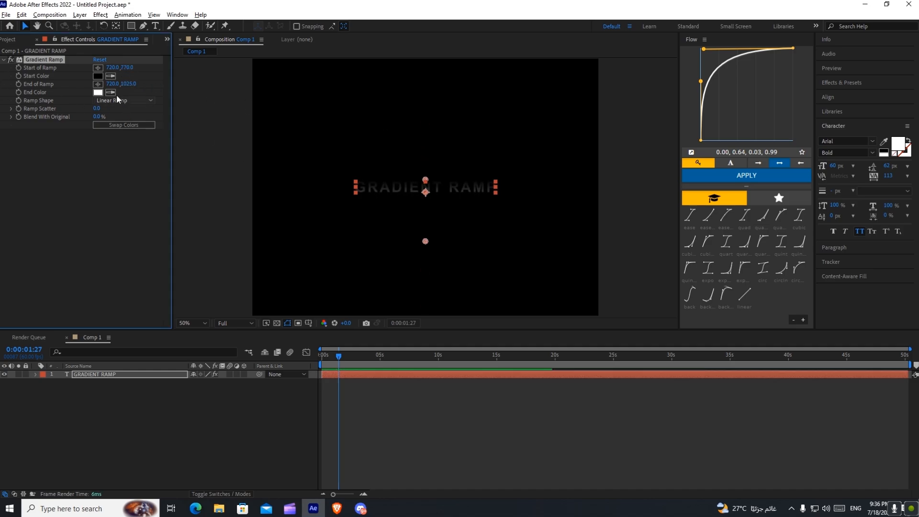
drag(122, 85, 40, 92)
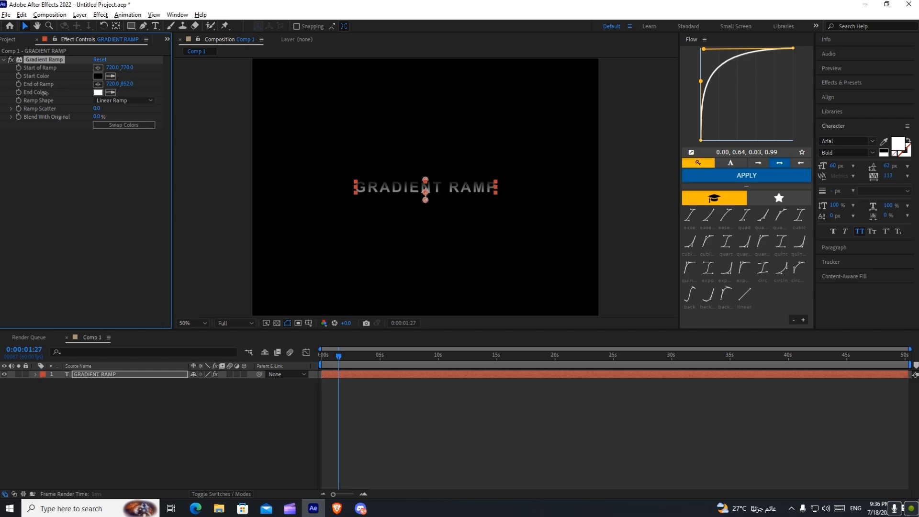
click(427, 394)
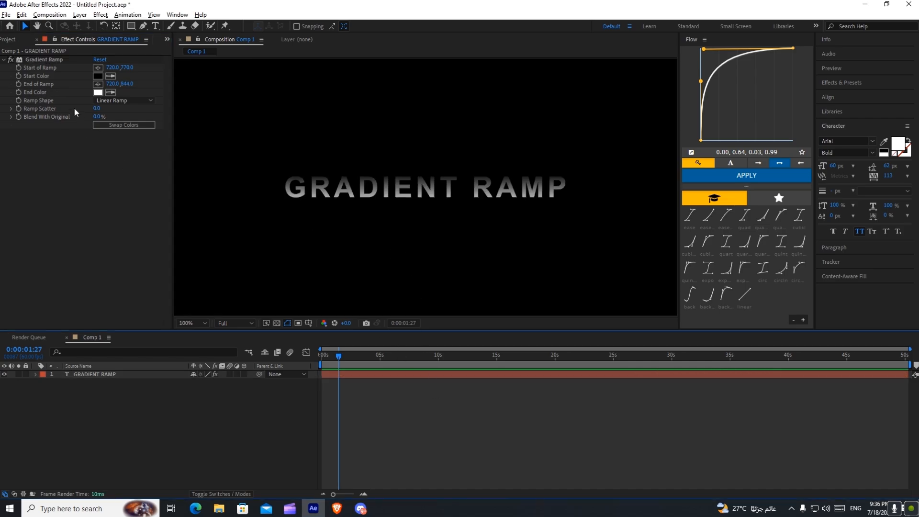
Step: Set the ramp end colour to red and swap colours for a red-to-black ramp
click(98, 92)
click(508, 332)
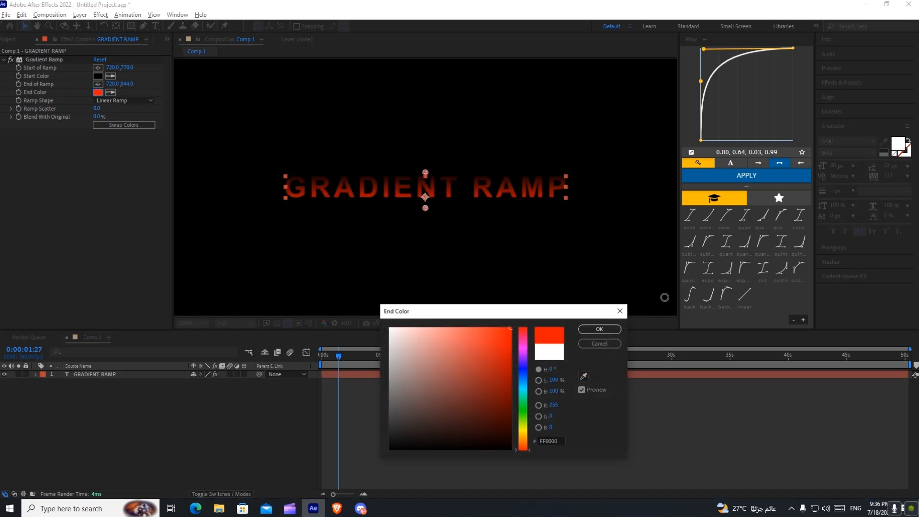
click(593, 330)
click(124, 125)
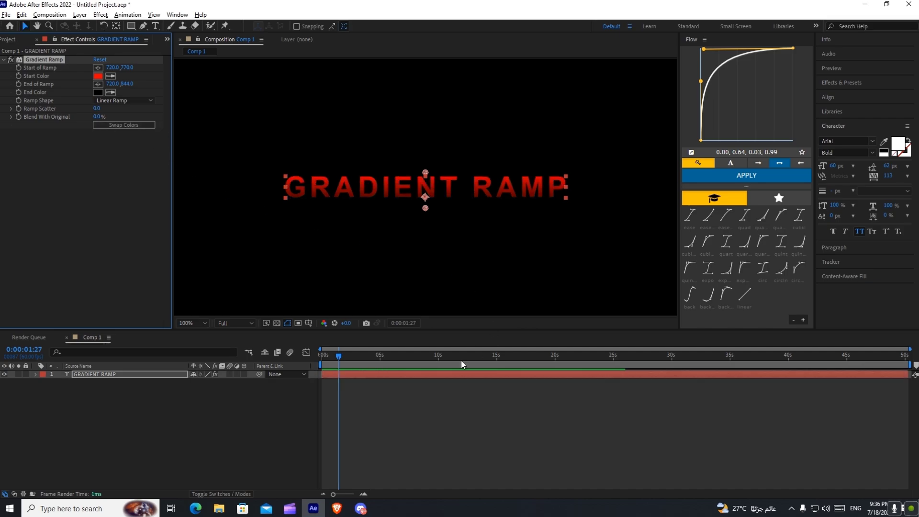
click(414, 397)
drag(131, 86, 120, 84)
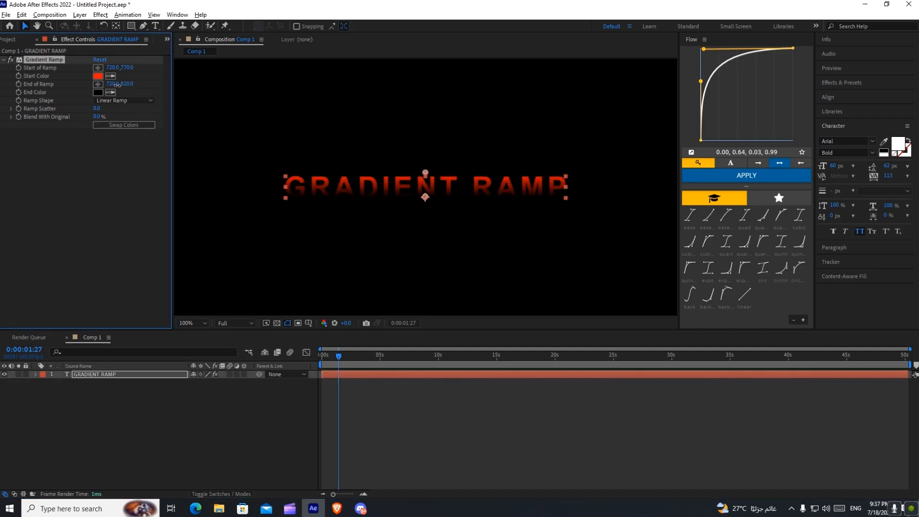
click(480, 392)
scroll(409, 256, down, 1)
scroll(409, 256, up, 1)
scroll(366, 288, down, 1)
Step: Duplicate the layer, remove its Gradient Ramp and turn the text into an outline stroke
click(401, 374)
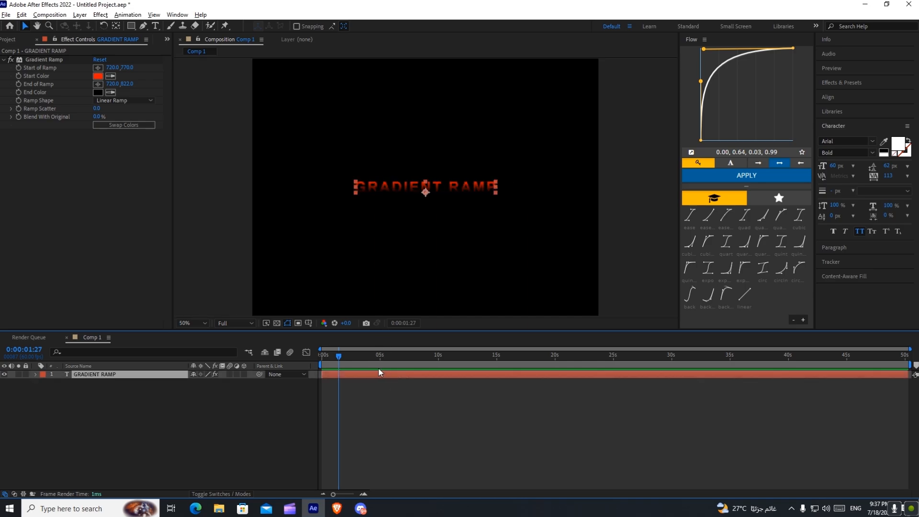
key(ctrl+d)
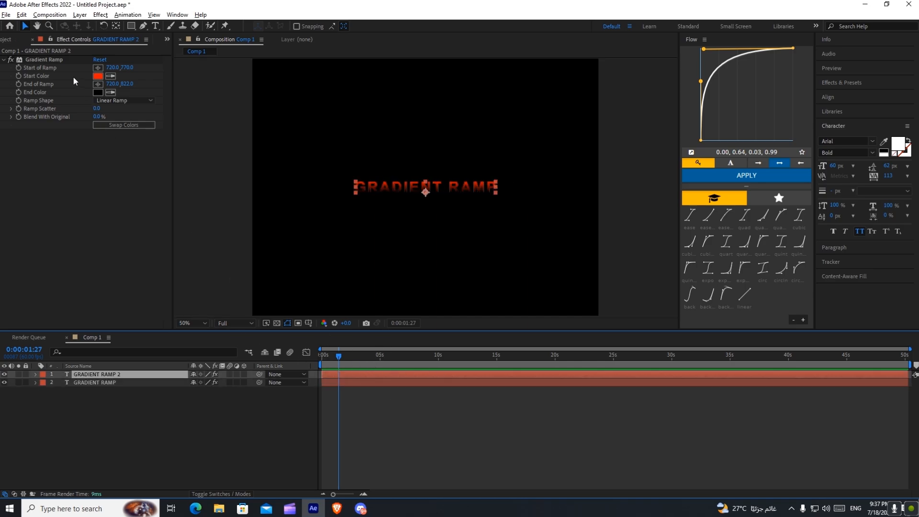
click(46, 60)
key(Delete)
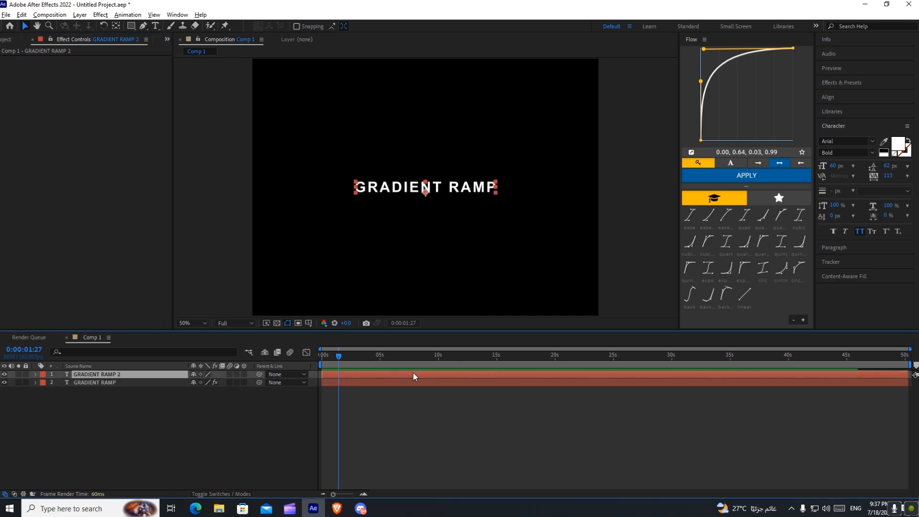
double_click(413, 373)
click(909, 146)
click(833, 188)
text(2)
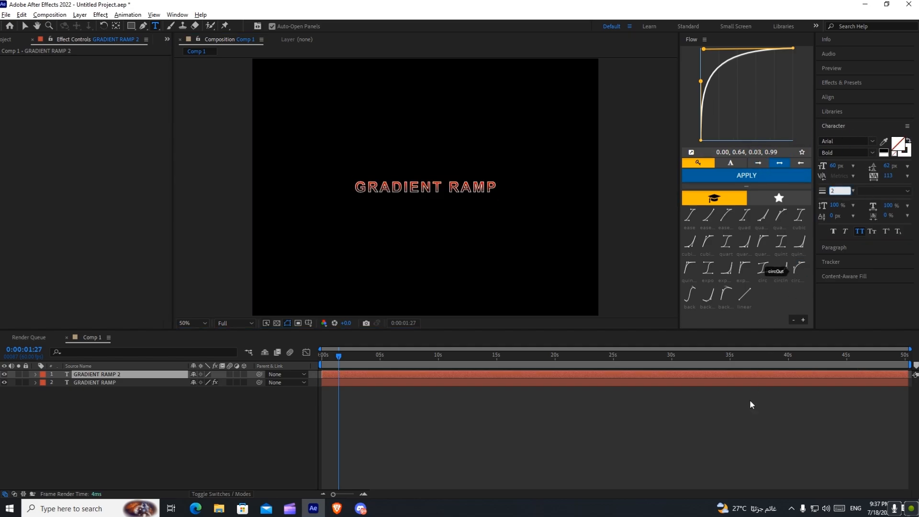
click(459, 238)
scroll(473, 212, down, 1)
scroll(474, 242, down, 1)
scroll(474, 241, up, 2)
scroll(473, 245, down, 1)
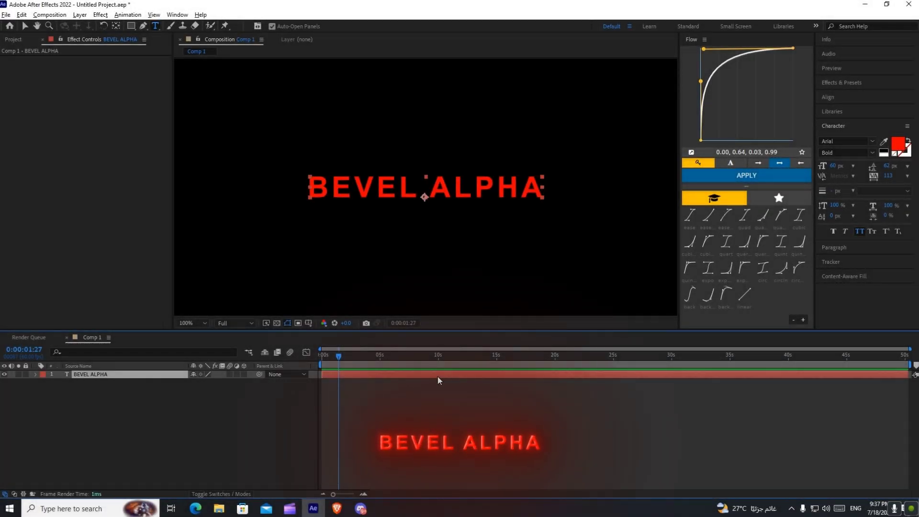
Step: Apply Bevel Alpha with edge thickness 4 and a light angle near 177°
key(ctrl+space)
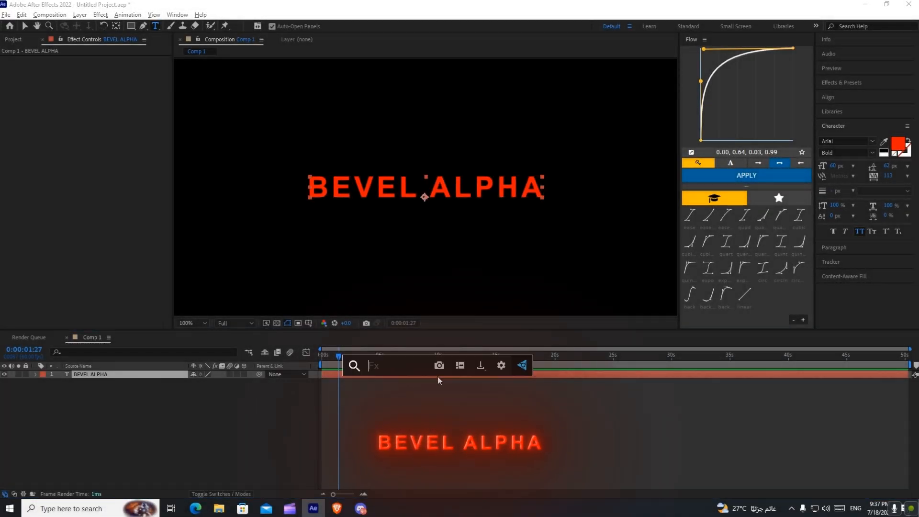
text(bevel)
key(Return)
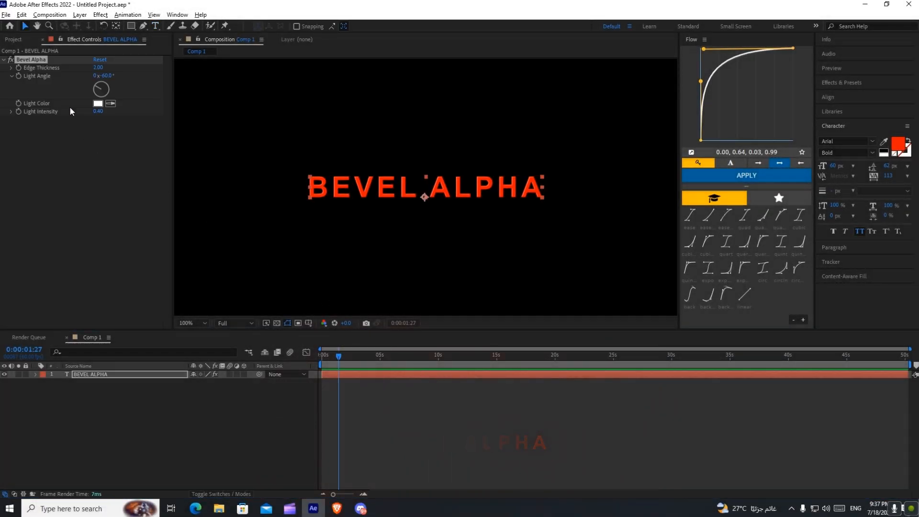
click(429, 242)
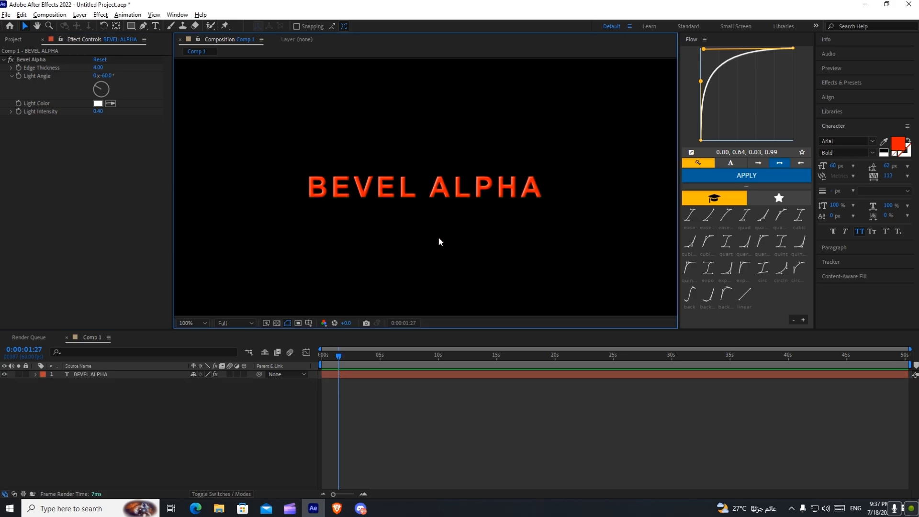
click(100, 88)
drag(126, 113, 96, 110)
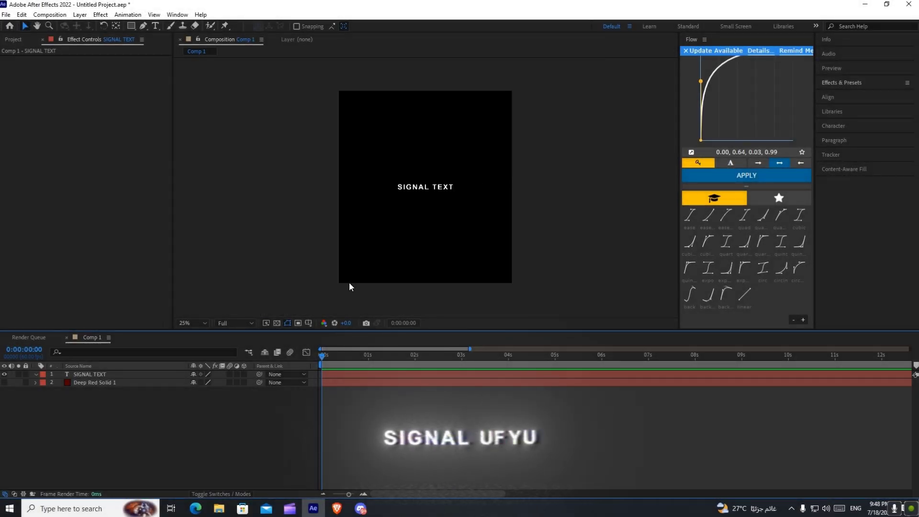
scroll(349, 283, up, 1)
Step: Apply Deep Glow to SIGNAL TEXT with exposure 0.30
click(343, 373)
key(ctrl+space)
text(deep g)
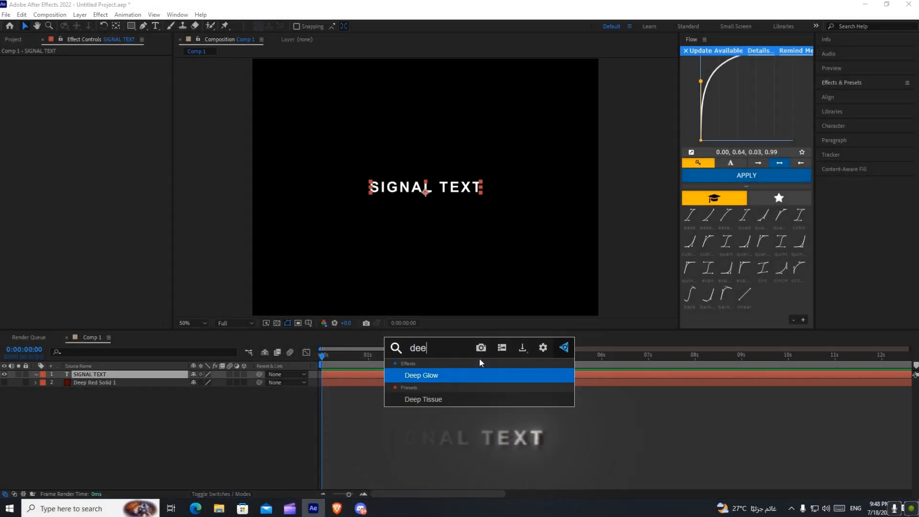
key(Return)
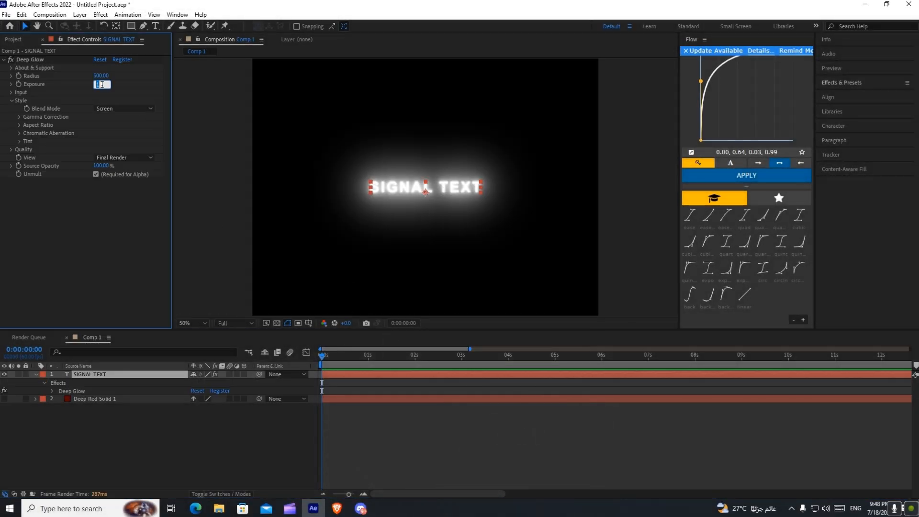
key(Return)
Step: Add the Signal effect to the SIGNAL TEXT layer
click(404, 399)
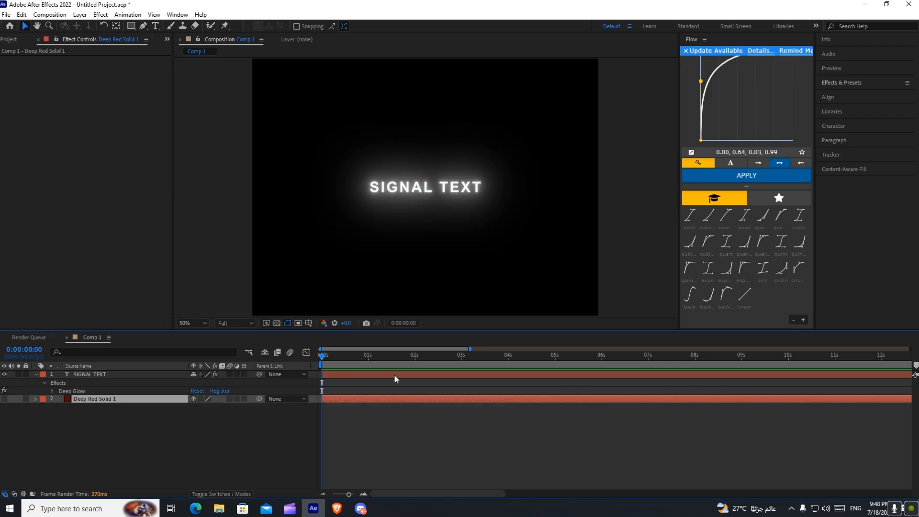
key(ctrl+space)
text(signal)
key(Return)
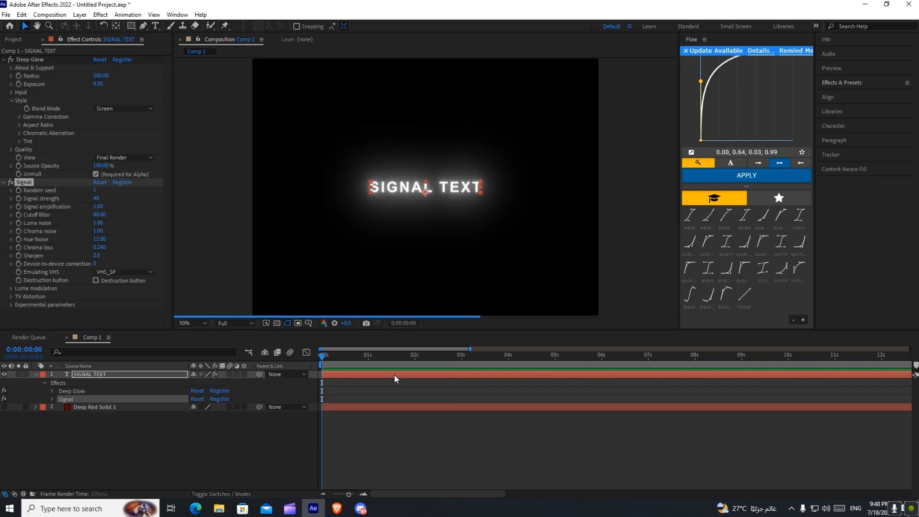
scroll(403, 252, up, 2)
scroll(404, 253, down, 2)
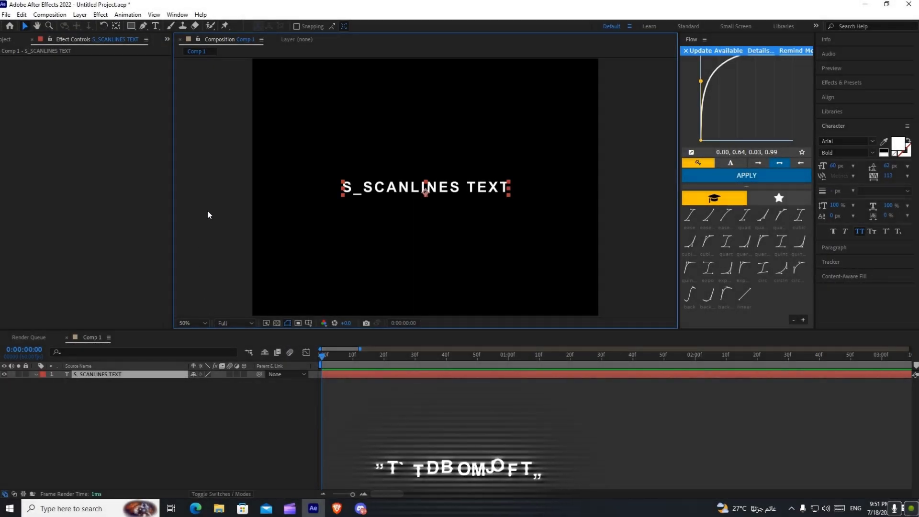
Step: Apply Deep Glow to S_SCANLINES TEXT with exposure 0.30
click(190, 323)
click(208, 152)
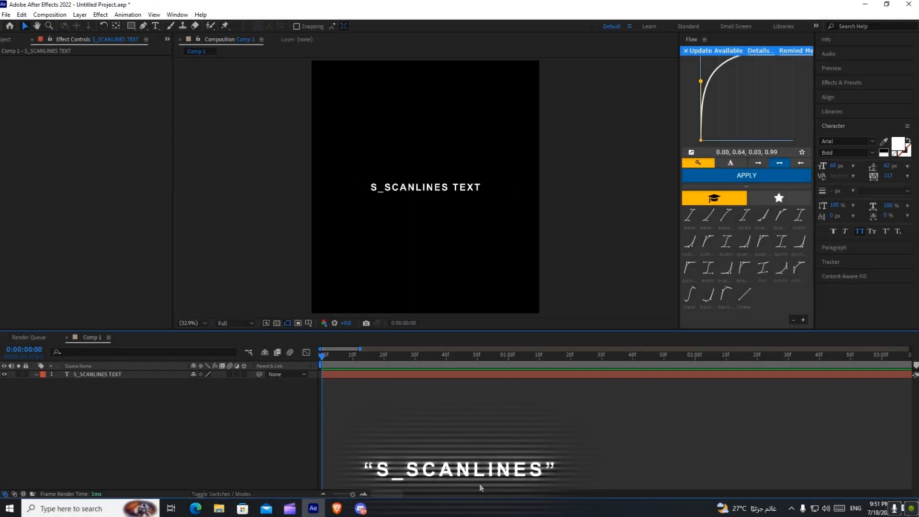
key(ctrl+space)
text(dee)
key(Return)
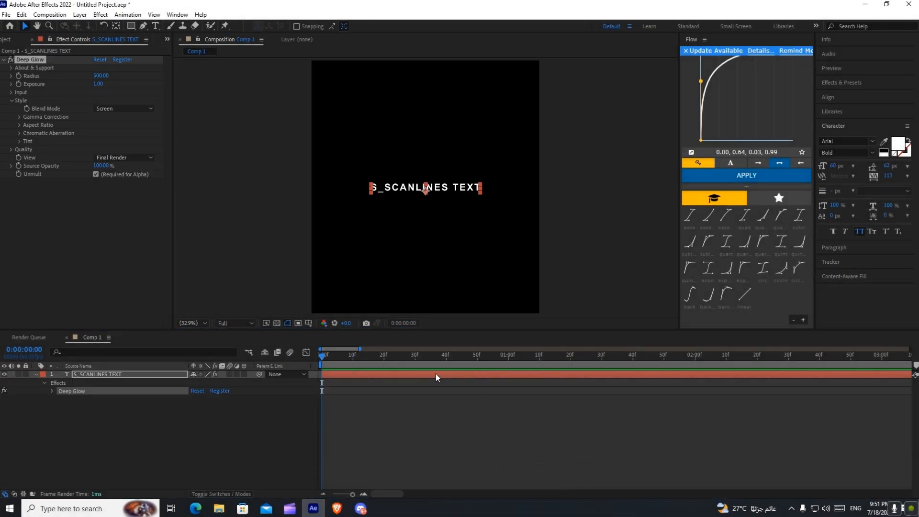
click(97, 84)
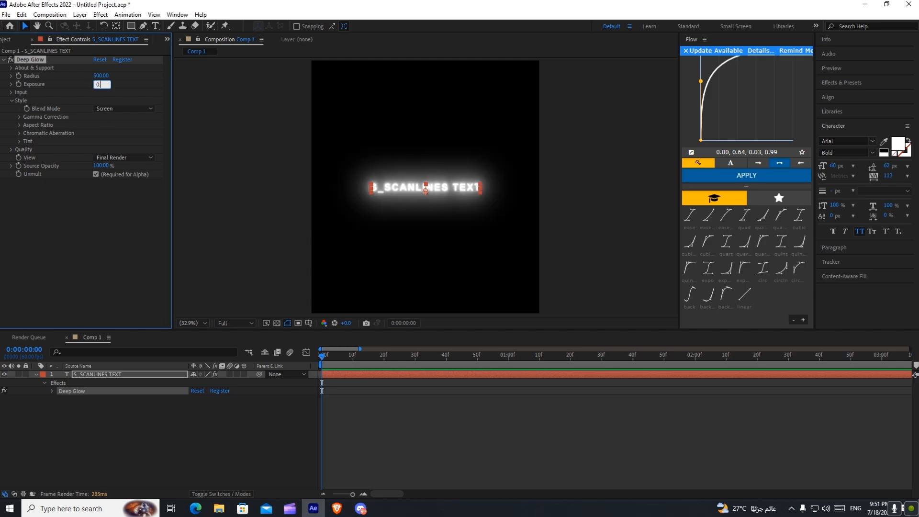
text(.30)
key(Return)
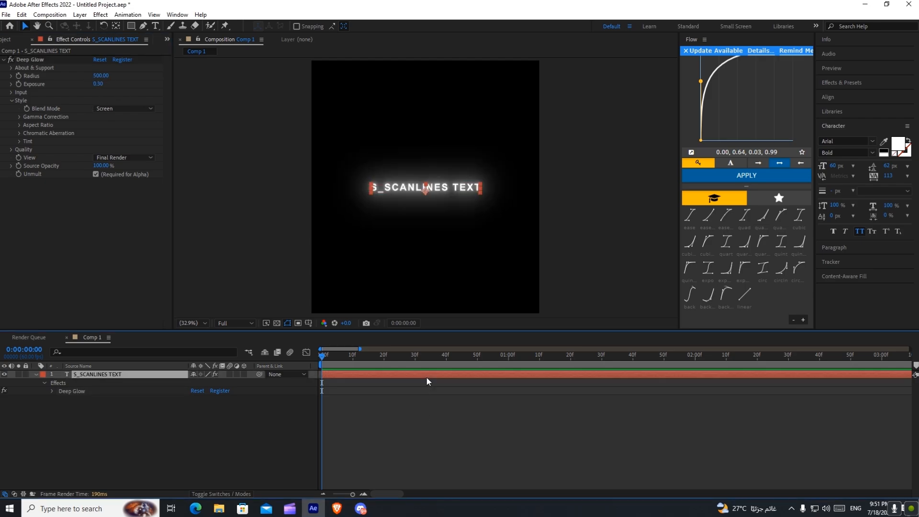
Step: Add S_ScanLines at frequency 96 and lower the glow radius to 255
key(ctrl+space)
text(s)
text(canl)
key(Return)
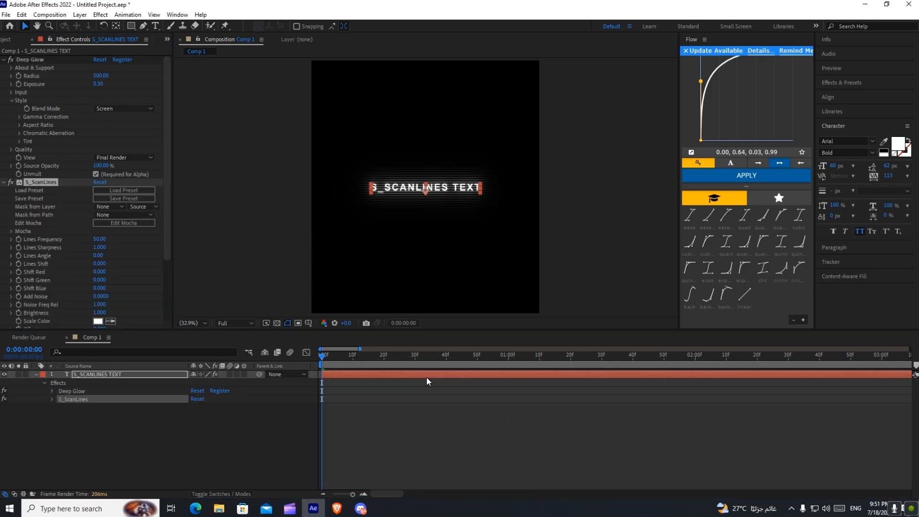
scroll(410, 236, up, 5)
drag(99, 239, 118, 245)
click(401, 332)
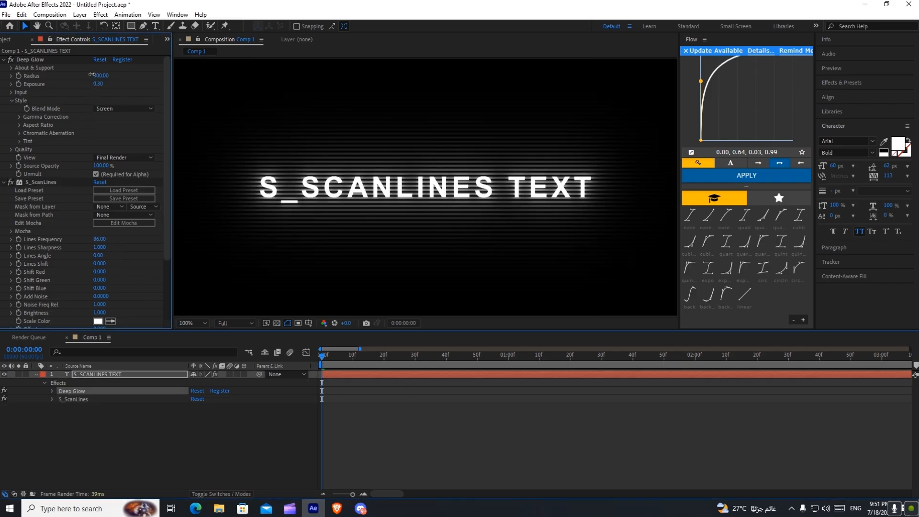
click(29, 59)
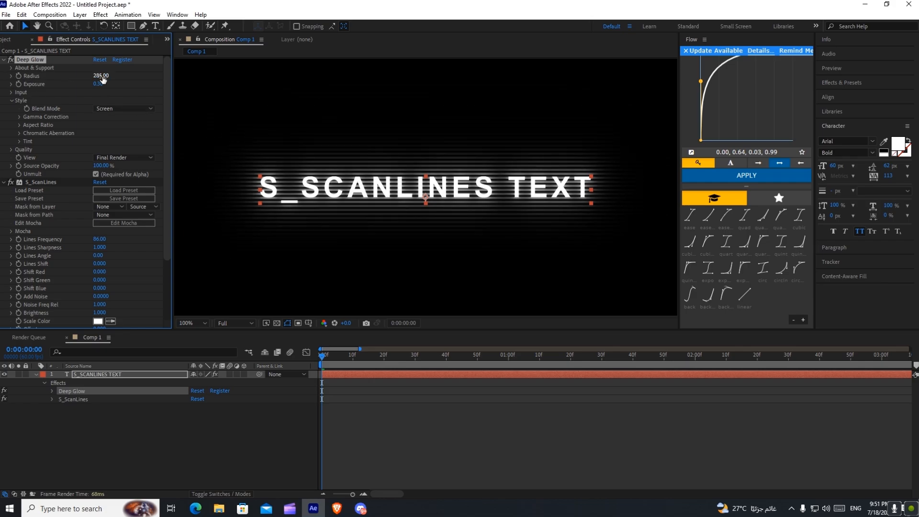
drag(102, 76, 96, 75)
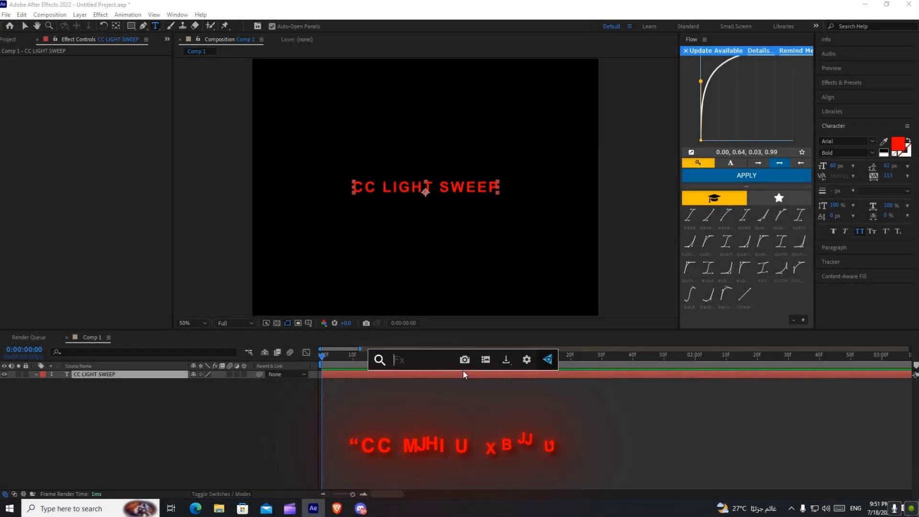
text(cc)
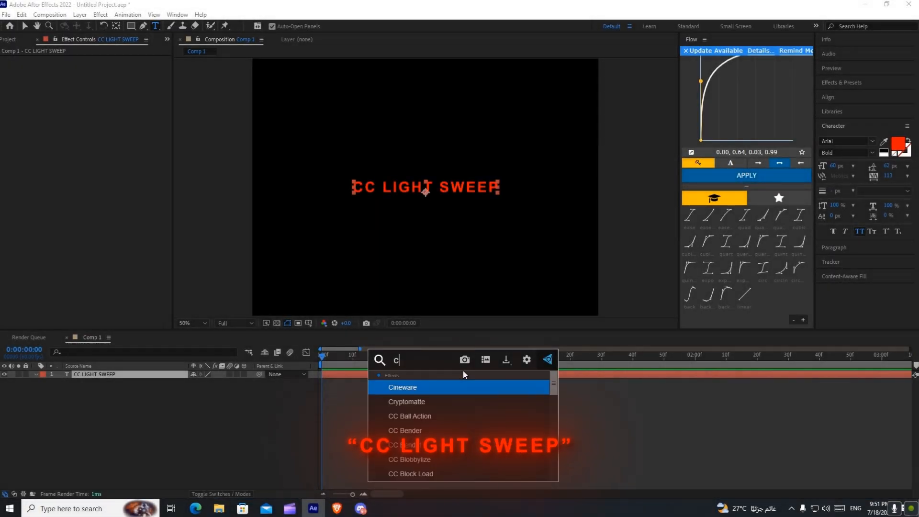
text( light)
Step: Apply CC Light Sweep and keyframe its center from left of the text at 0s to right at 2:24
key(Down)
key(Down)
key(Return)
drag(427, 91, 284, 135)
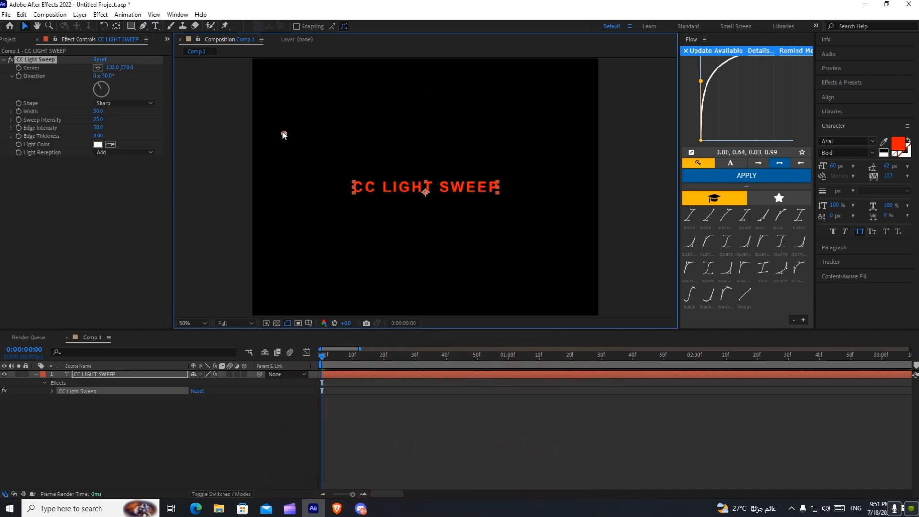
click(19, 68)
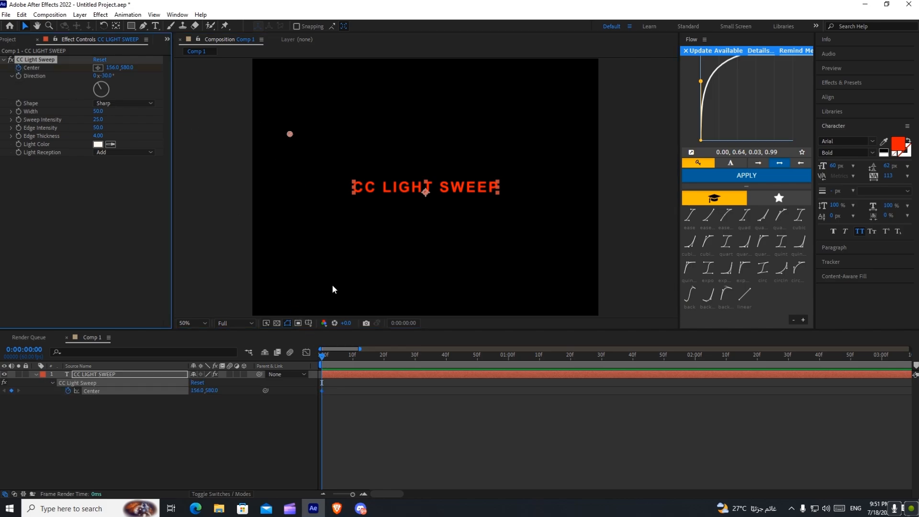
drag(323, 355, 770, 358)
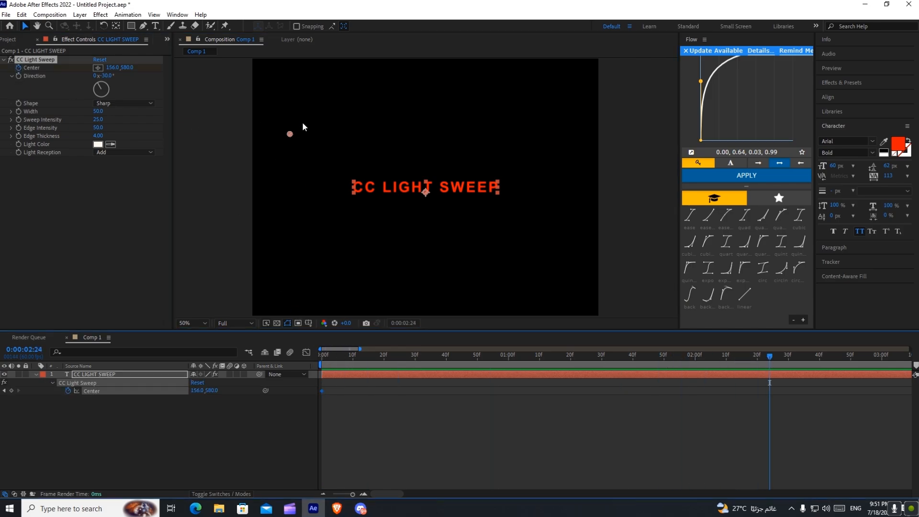
drag(289, 135, 310, 138)
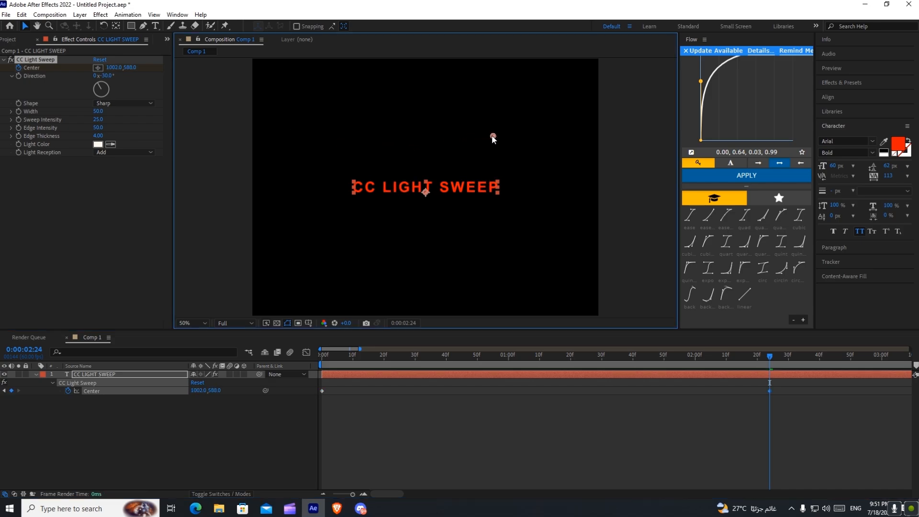
Step: Preview the light sweep travelling across the letters
drag(770, 356, 316, 352)
key(space)
drag(355, 495, 347, 495)
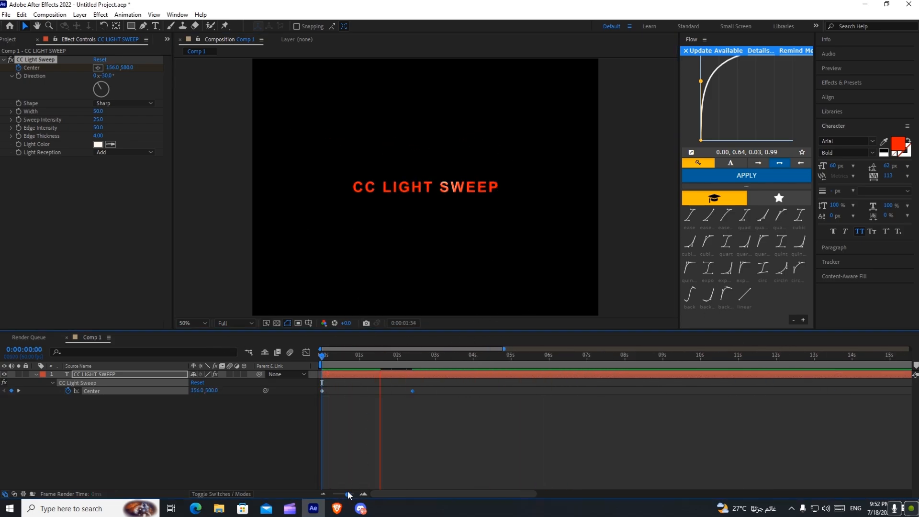
key(space)
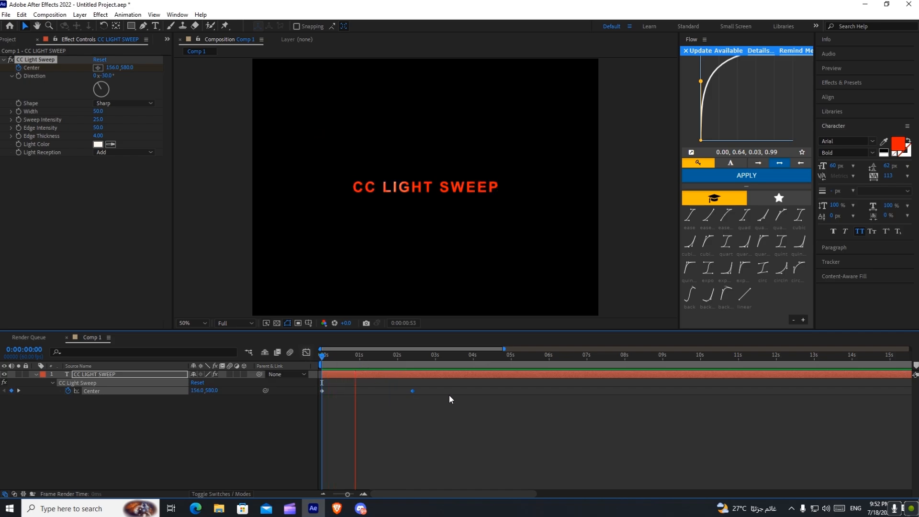
key(space)
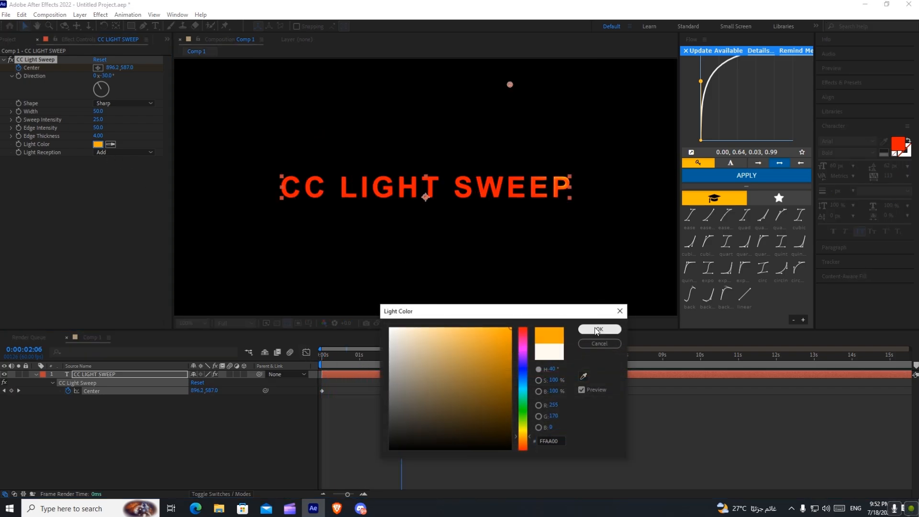
Step: Set the light colour to orange FFAA00 and preview again from the start
click(600, 330)
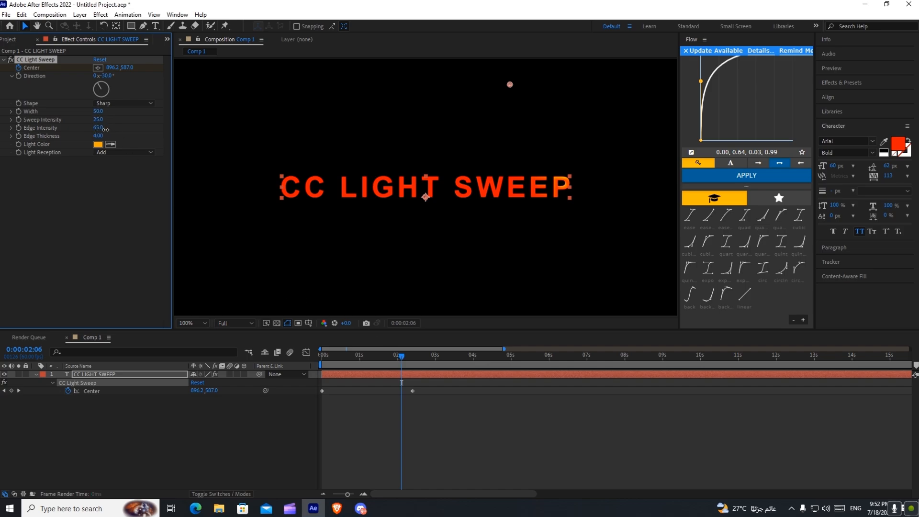
key(Home)
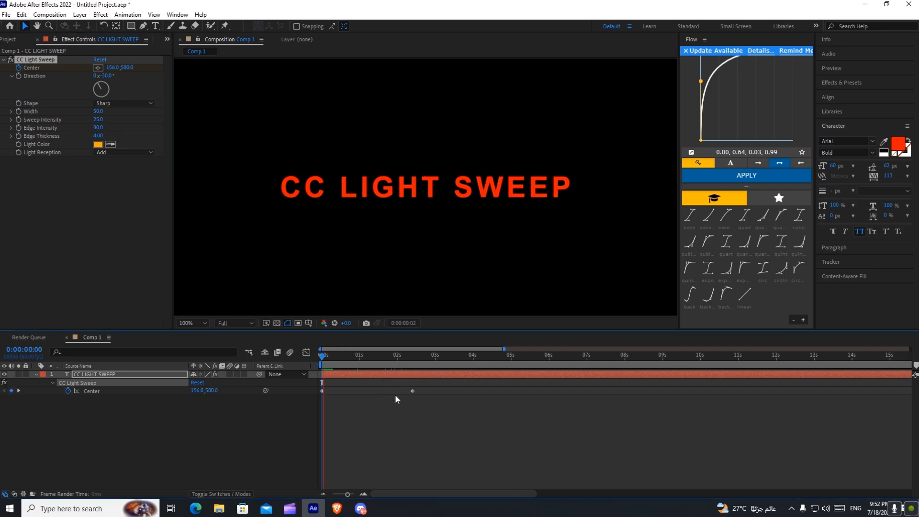
scroll(349, 241, down, 1)
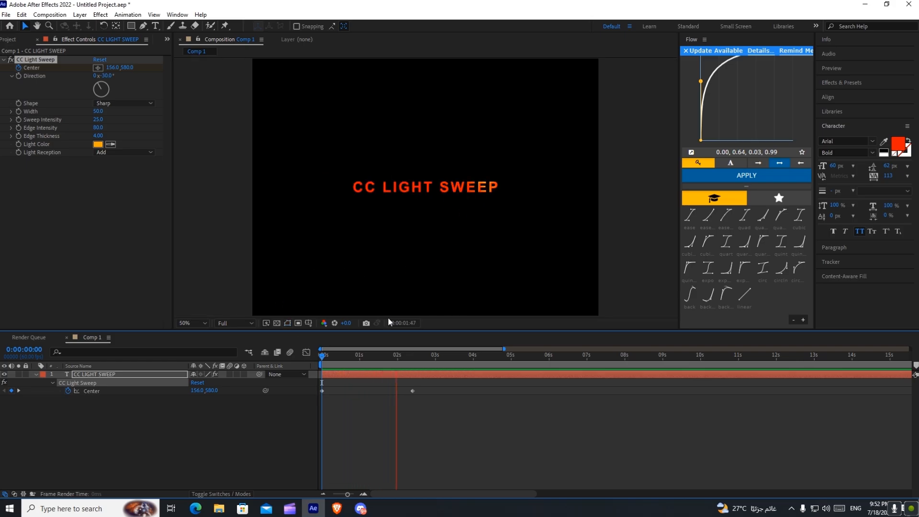
key(space)
key(space)
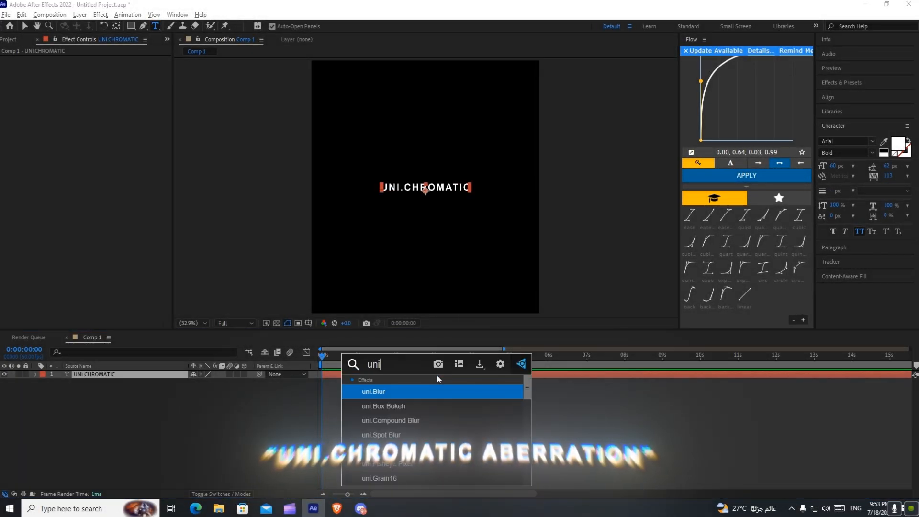
text(i.chr)
Step: Apply uni.Chromatic Aberration with Distortion Amount 0.6
key(Return)
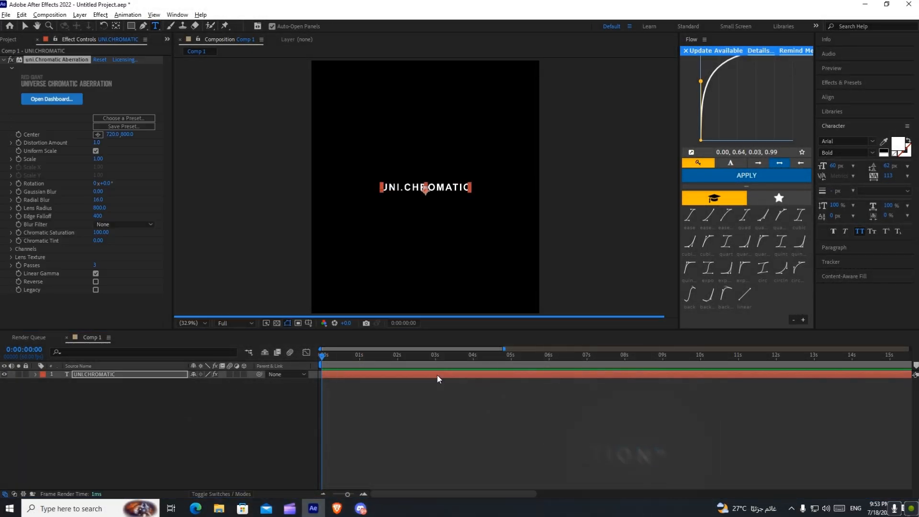
click(463, 406)
scroll(444, 259, up, 3)
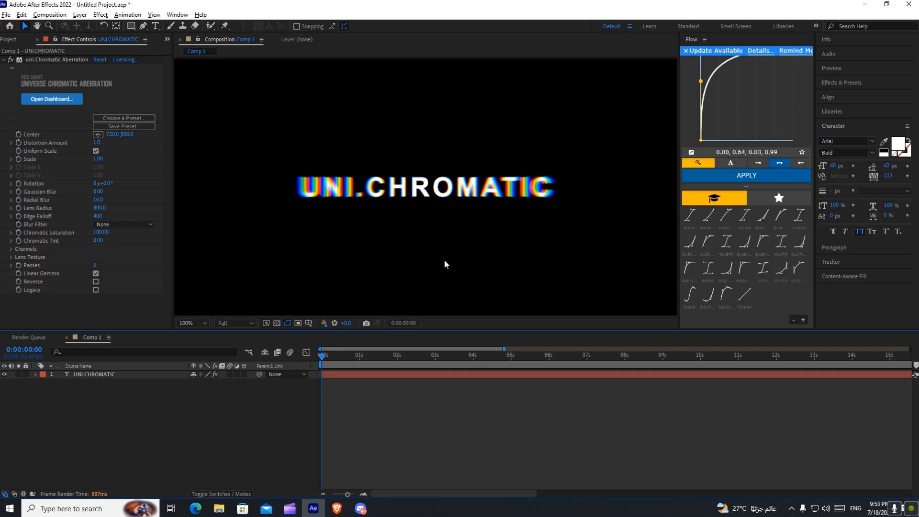
drag(94, 143, 96, 142)
click(393, 251)
scroll(393, 250, down, 2)
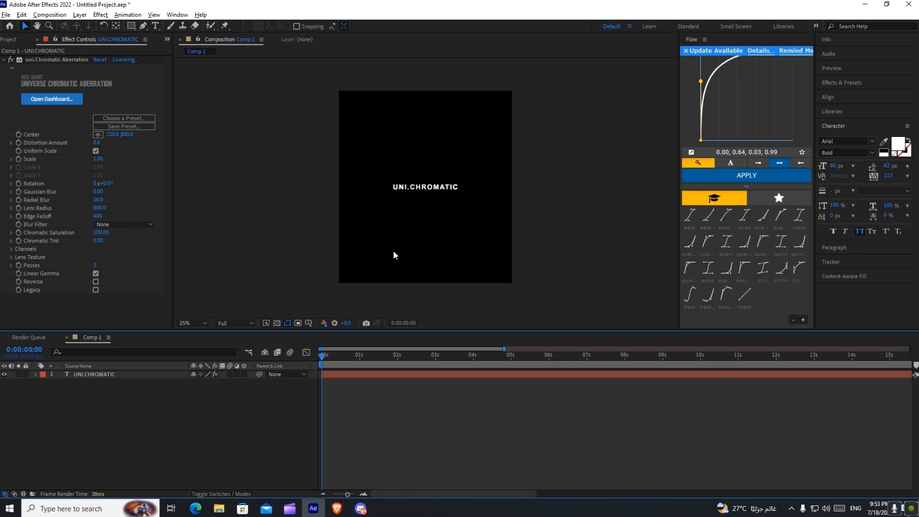
scroll(393, 251, up, 1)
scroll(394, 250, up, 1)
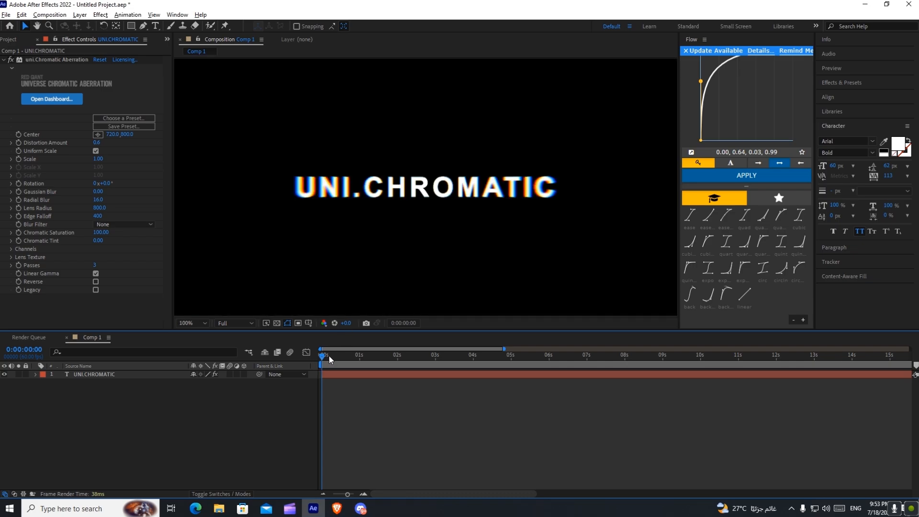
Step: Keyframe Distortion Amount down to 0.2 at about one second and preview
click(19, 142)
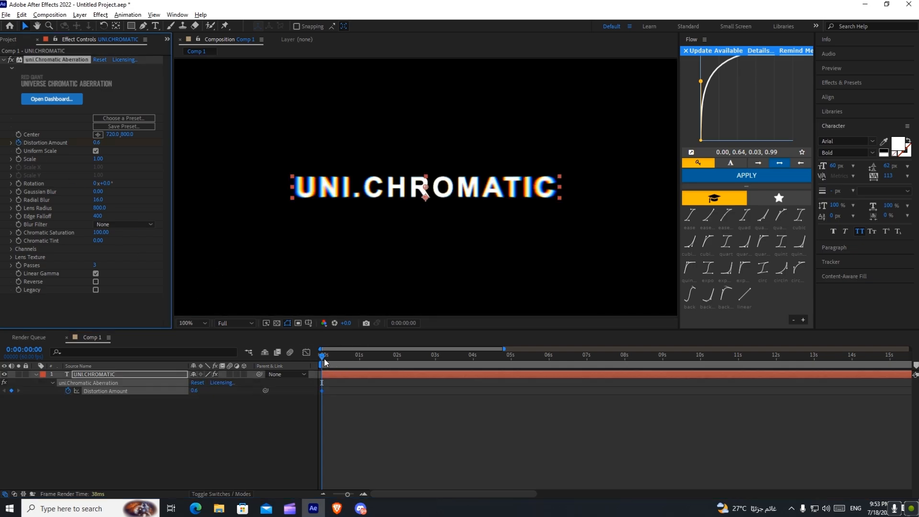
drag(323, 357, 363, 357)
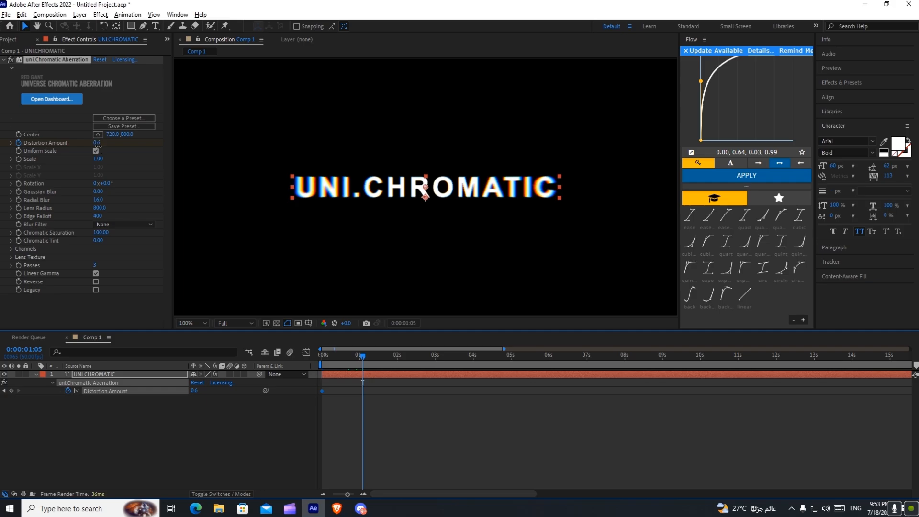
drag(99, 144, 95, 143)
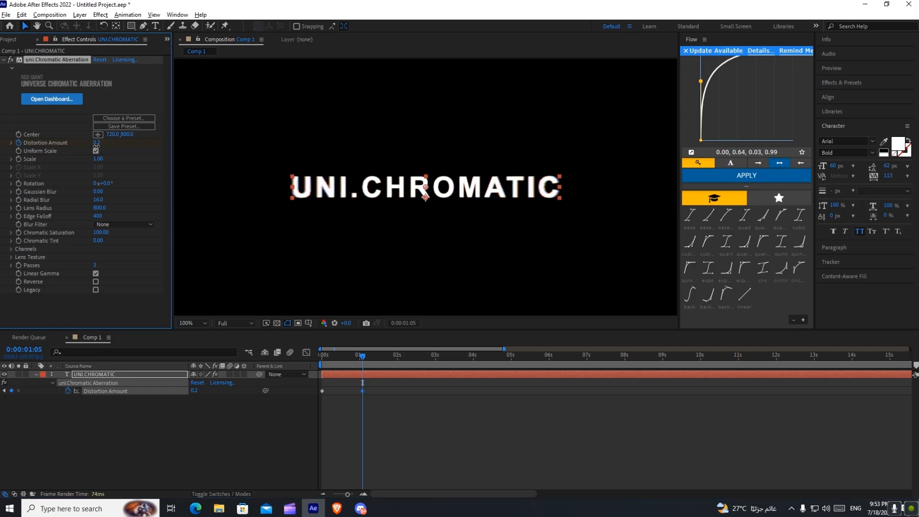
drag(362, 356, 323, 357)
key(space)
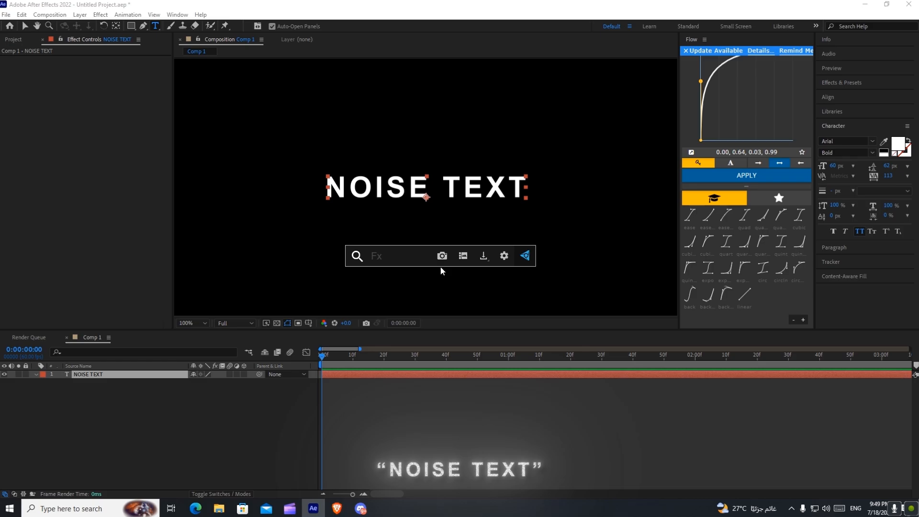
text(noise)
Step: Fill NOISE TEXT with grain using three stacked Noise effects at 100%
key(Return)
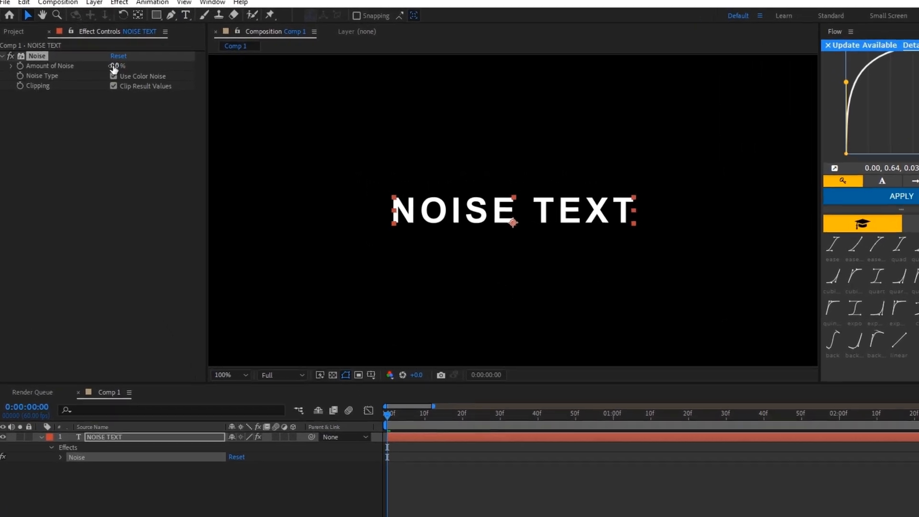
key(ctrl+d)
key(ctrl+d)
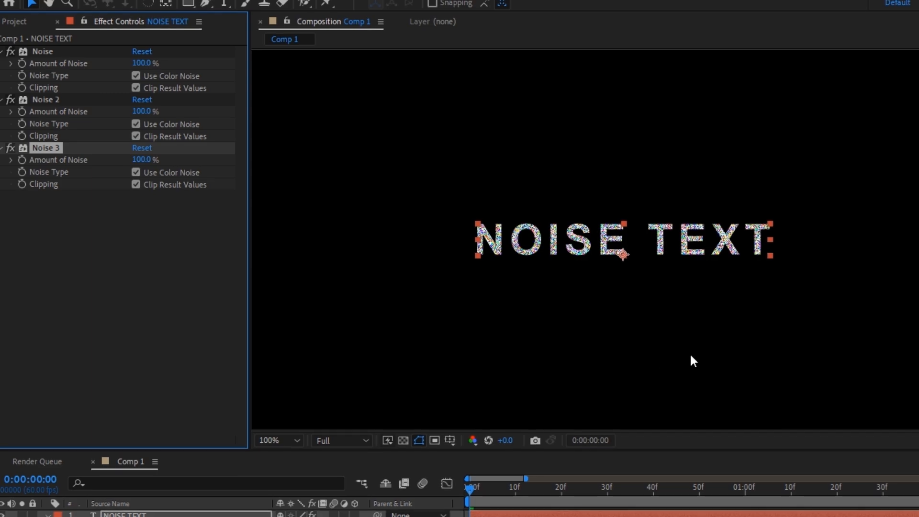
scroll(584, 311, up, 1)
scroll(584, 311, down, 1)
scroll(584, 311, up, 1)
Step: Add a Black & White effect to NOISE TEXT so the static reads grey
click(624, 245)
key(ctrl+space)
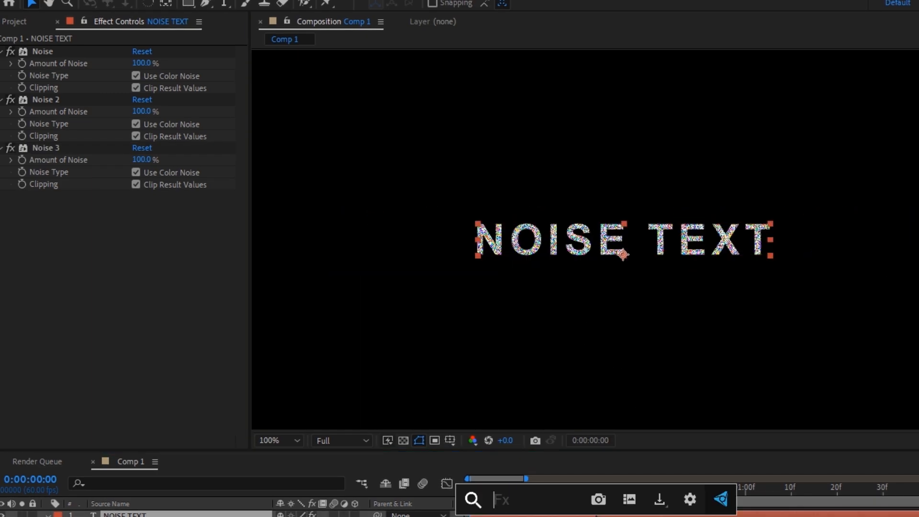
text(black)
key(Return)
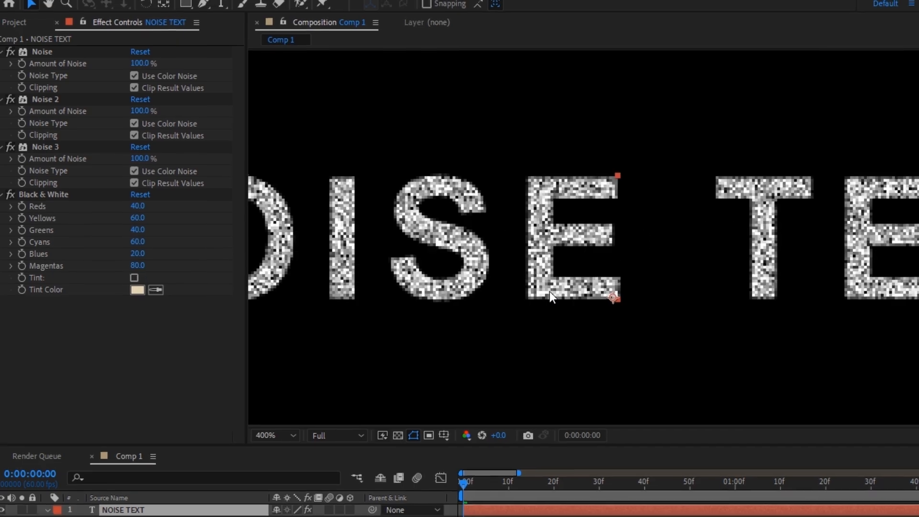